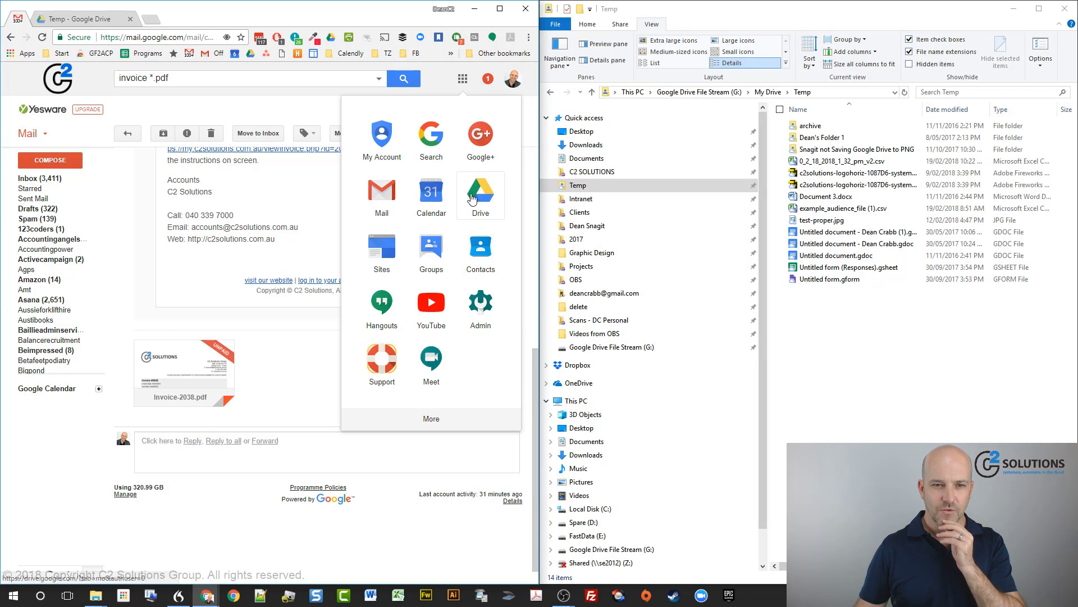
Show the Temp folder in Google Drive online and open My Drive's Temp folder on the Google Drive File Stream (G:) drive.
click(93, 20)
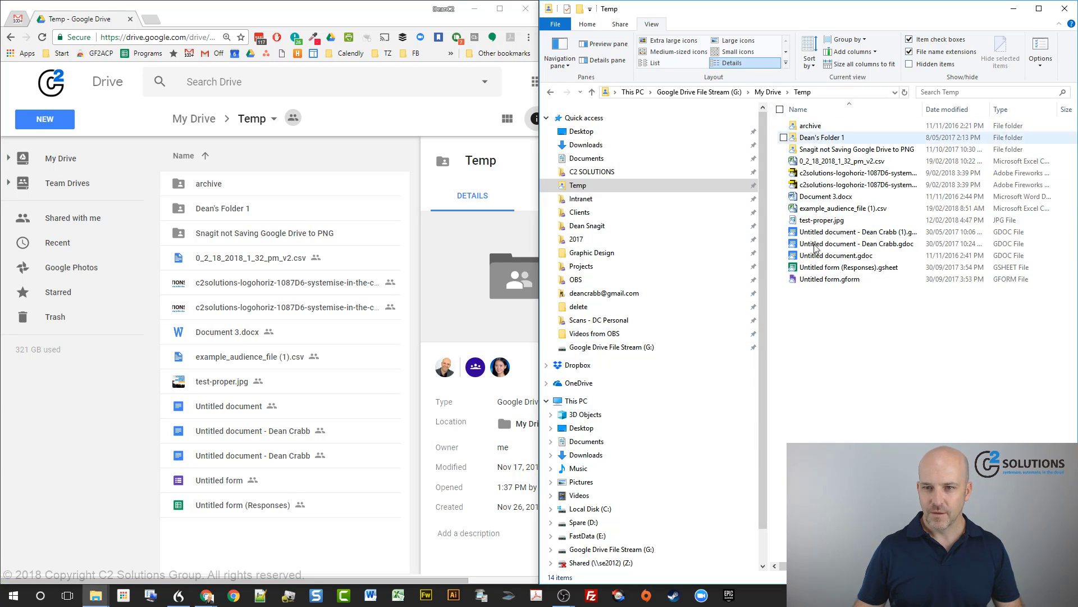
click(637, 348)
click(817, 125)
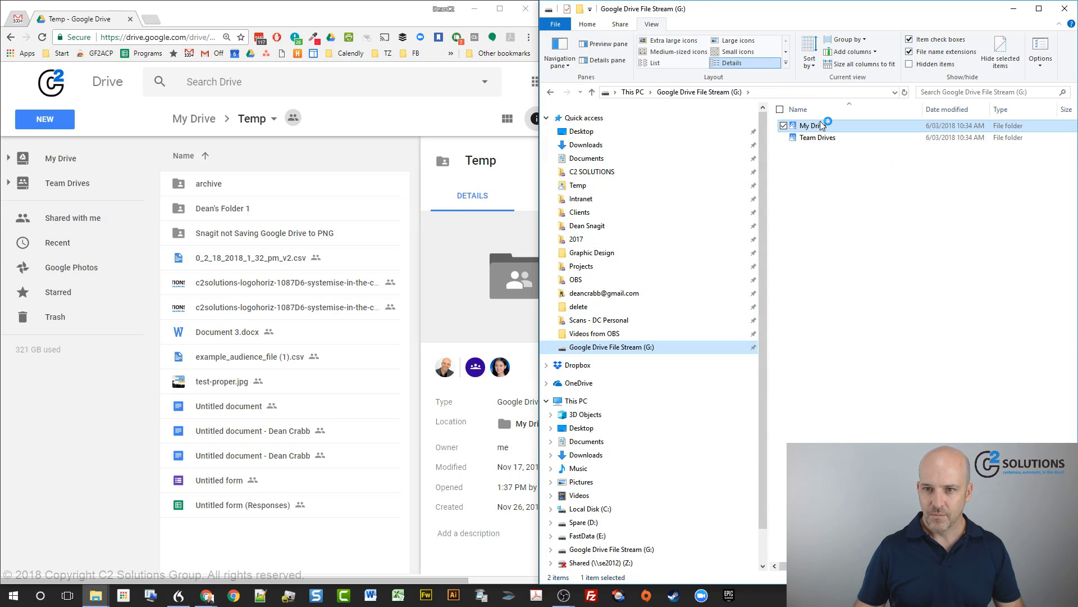
double_click(824, 127)
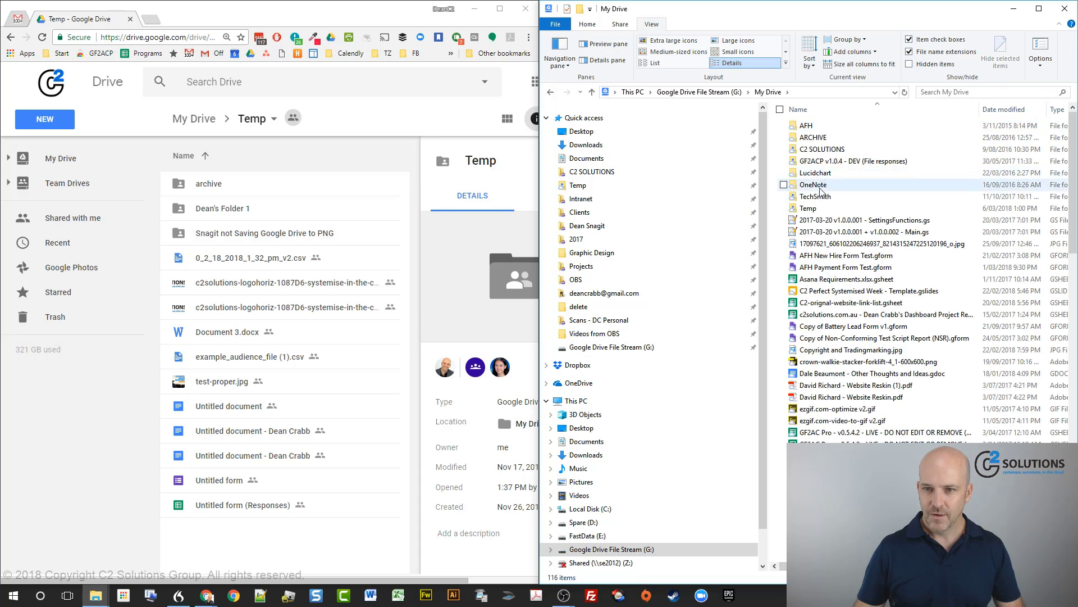
click(816, 209)
double_click(815, 209)
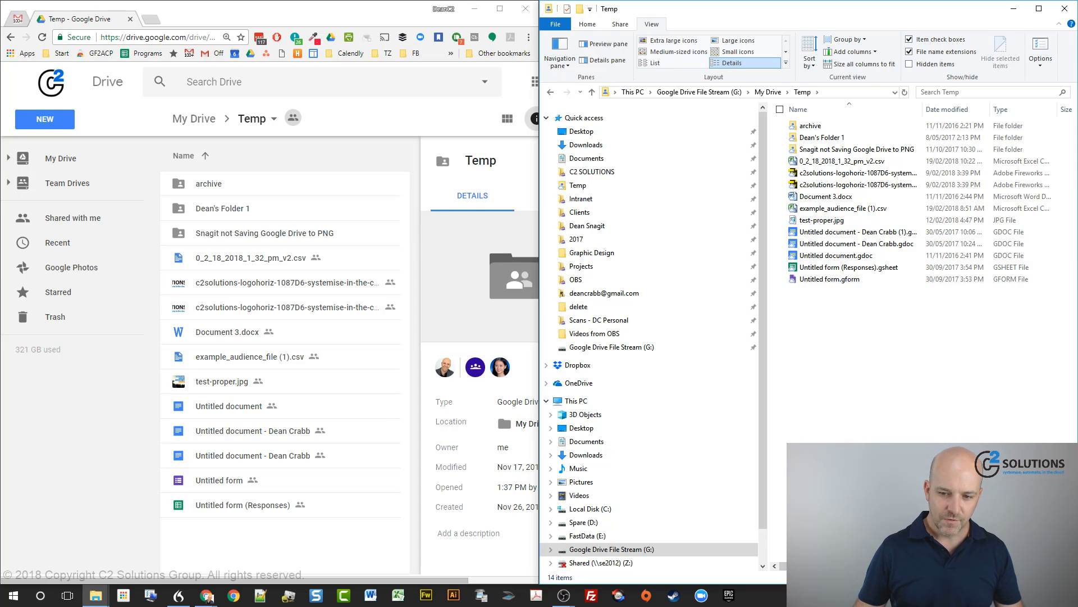
Check the recent sync activity of Google Drive File Stream and close its overview.
click(860, 596)
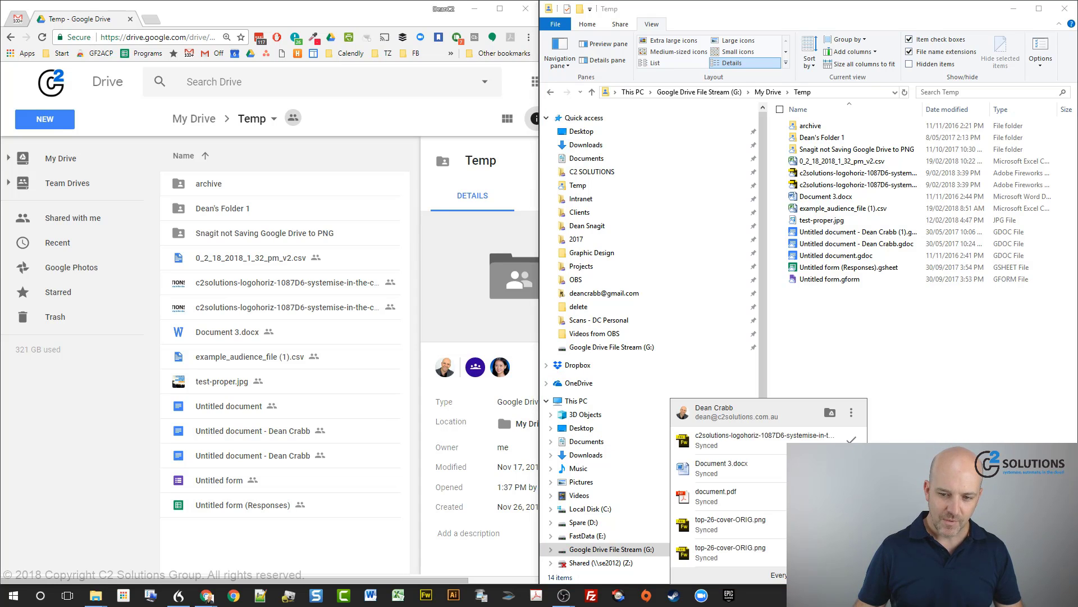
click(938, 356)
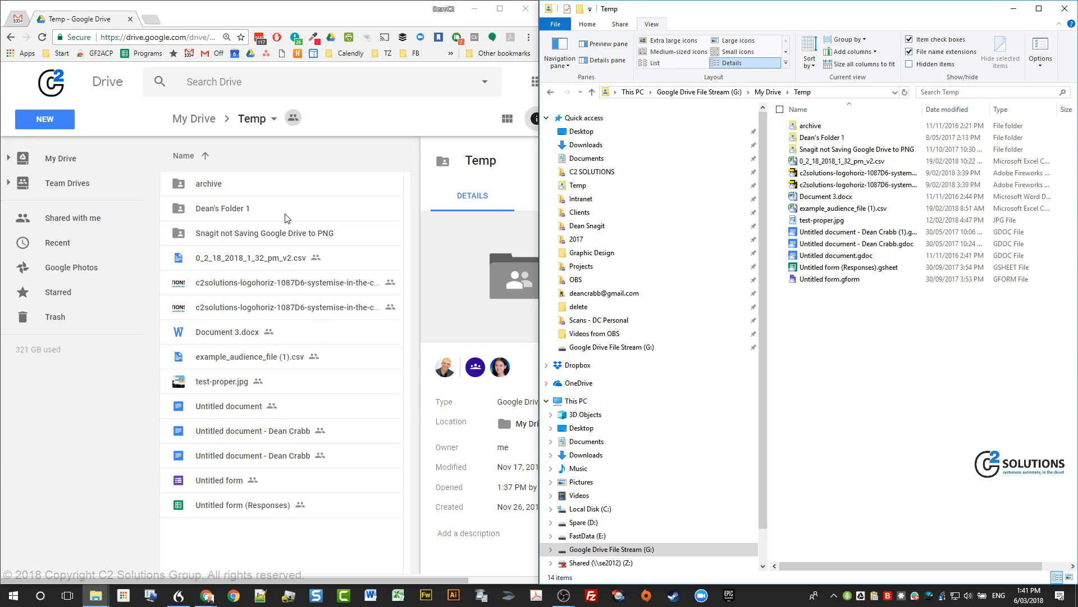
key(s)
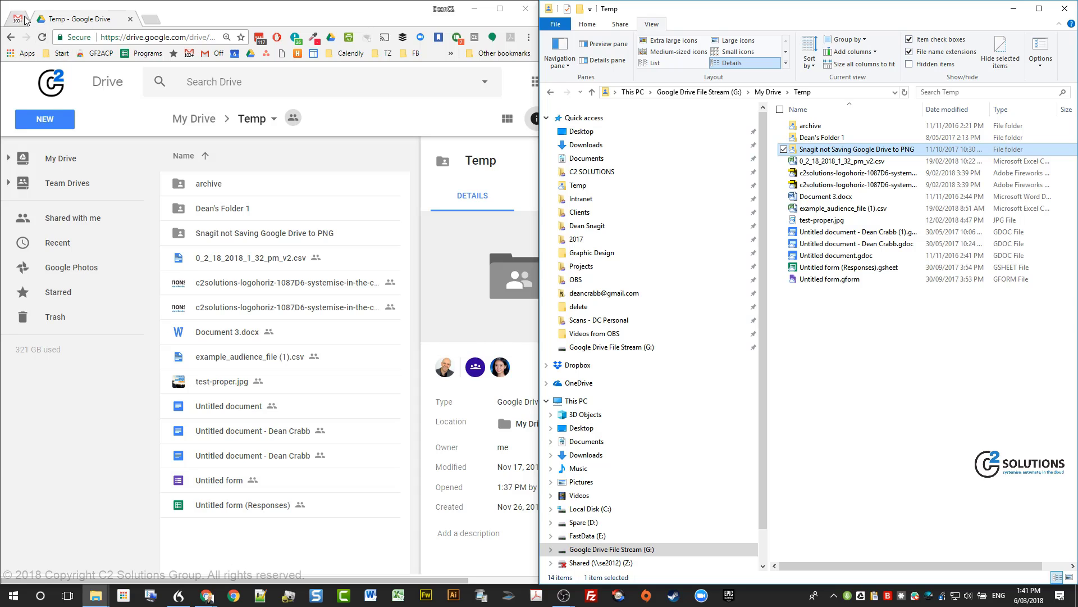
Return to the open invoice email in Gmail and save its Invoice-2038.pdf attachment to Drive.
click(21, 19)
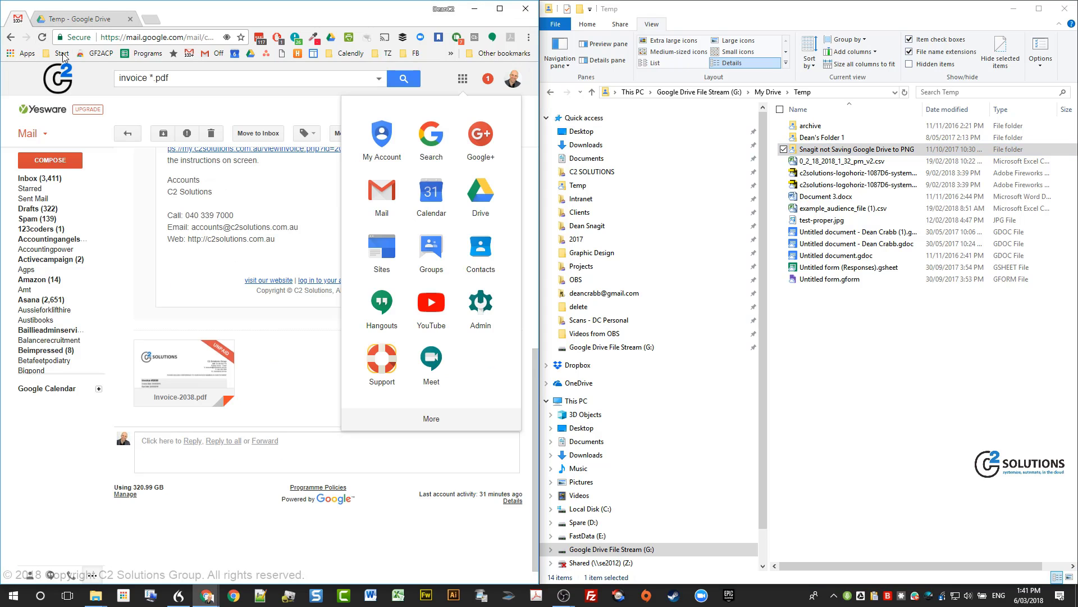
click(312, 355)
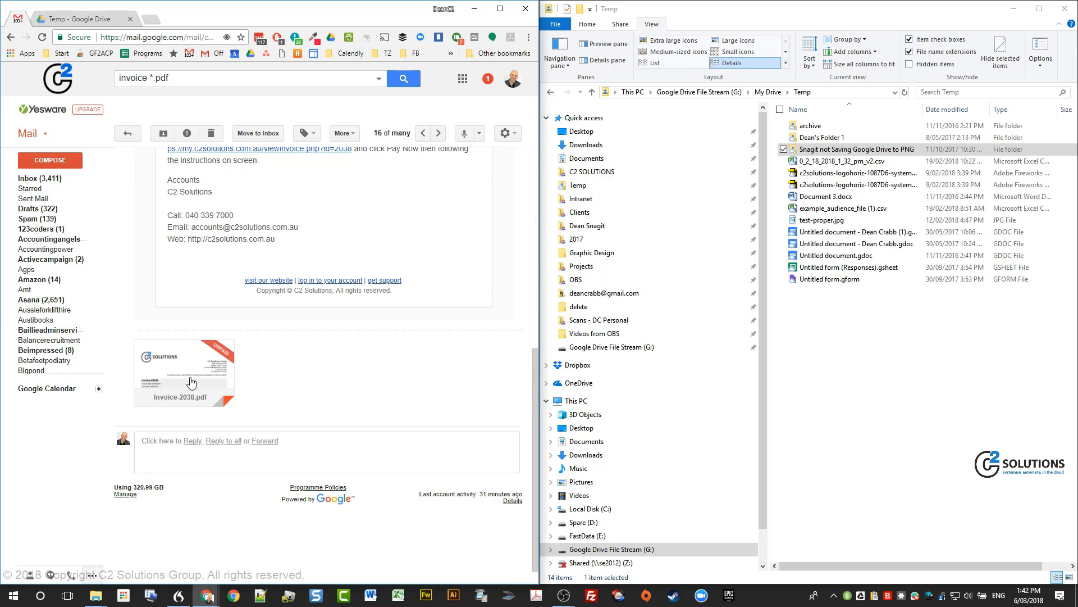
mouse_move(149, 388)
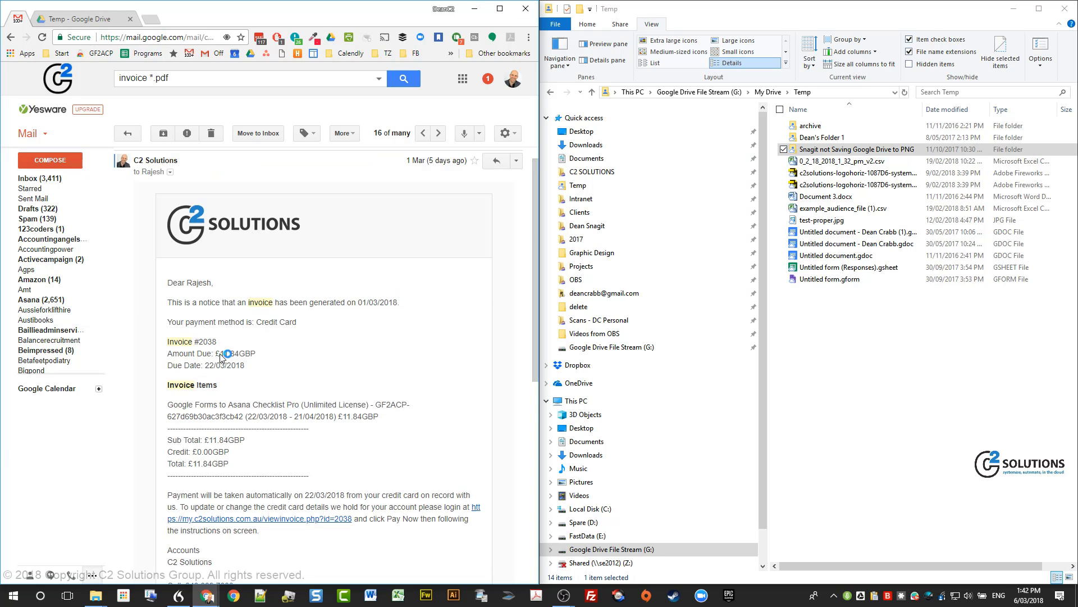
scroll(225, 393, down, 1)
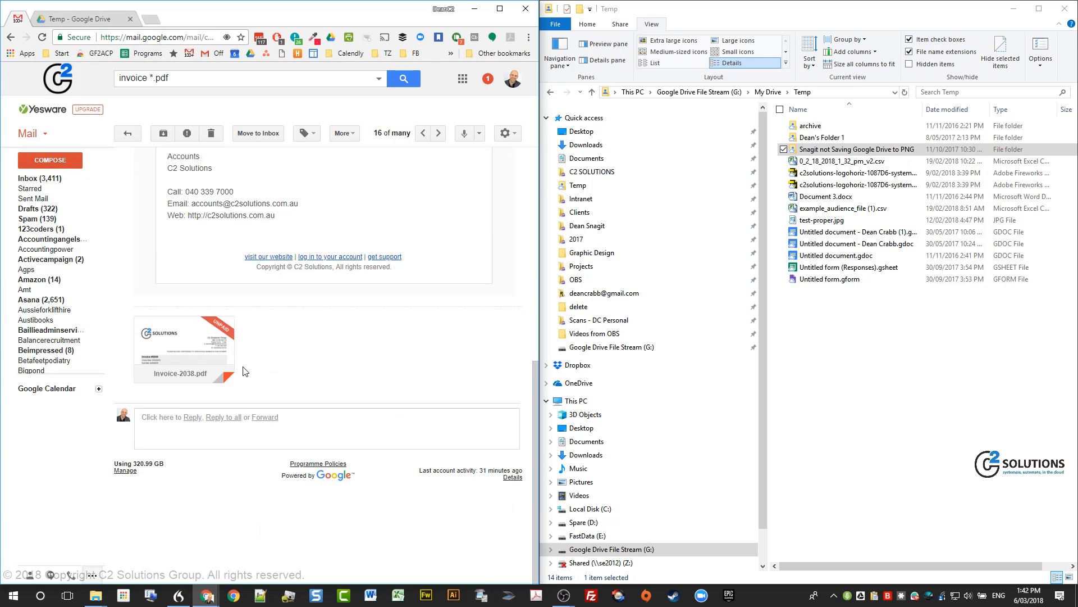
mouse_move(210, 369)
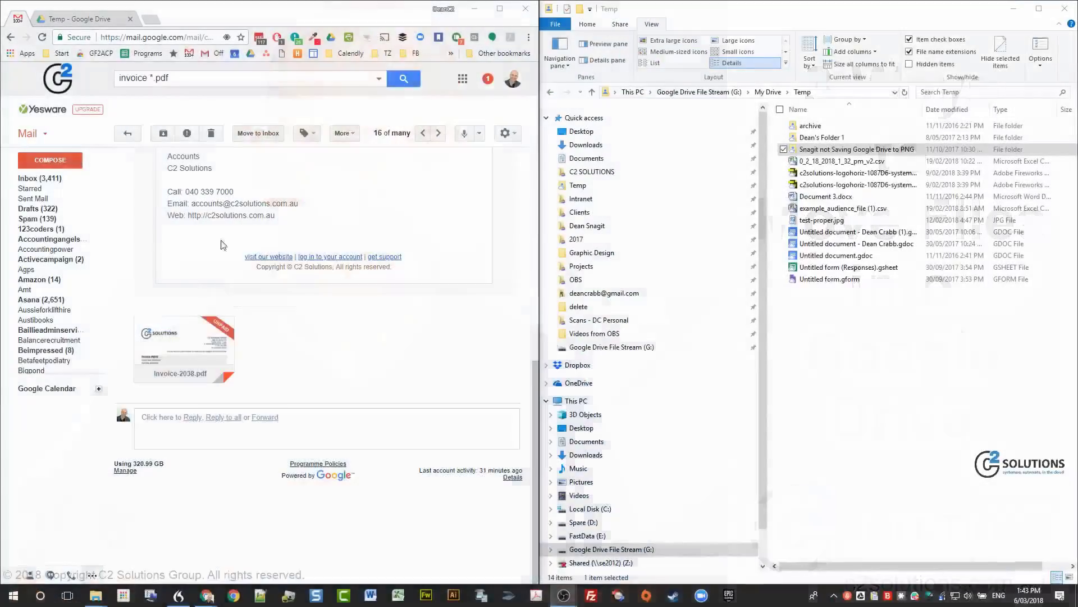
mouse_move(181, 365)
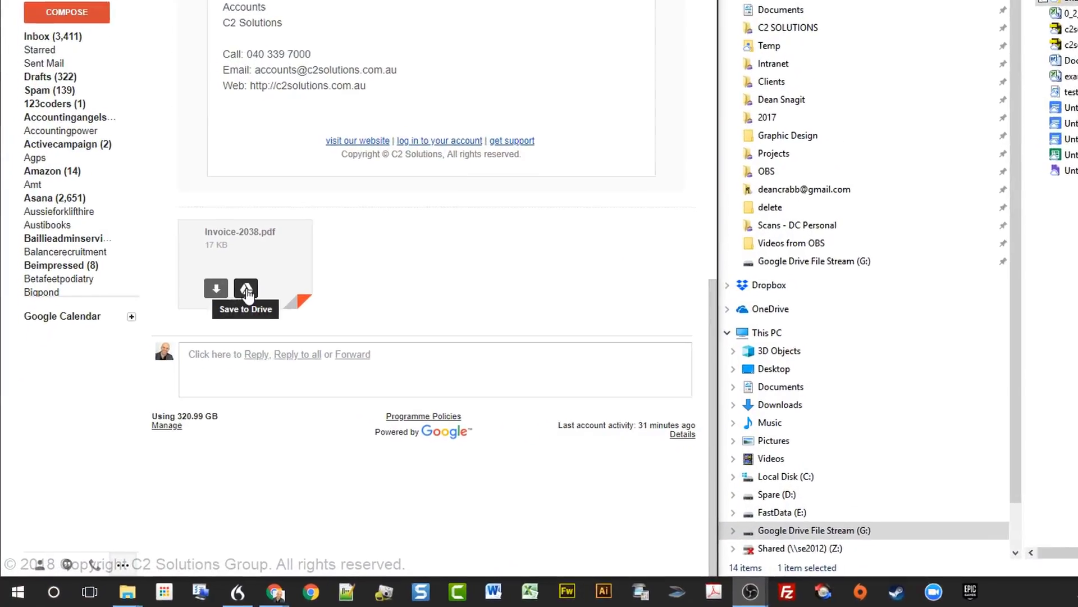
click(198, 349)
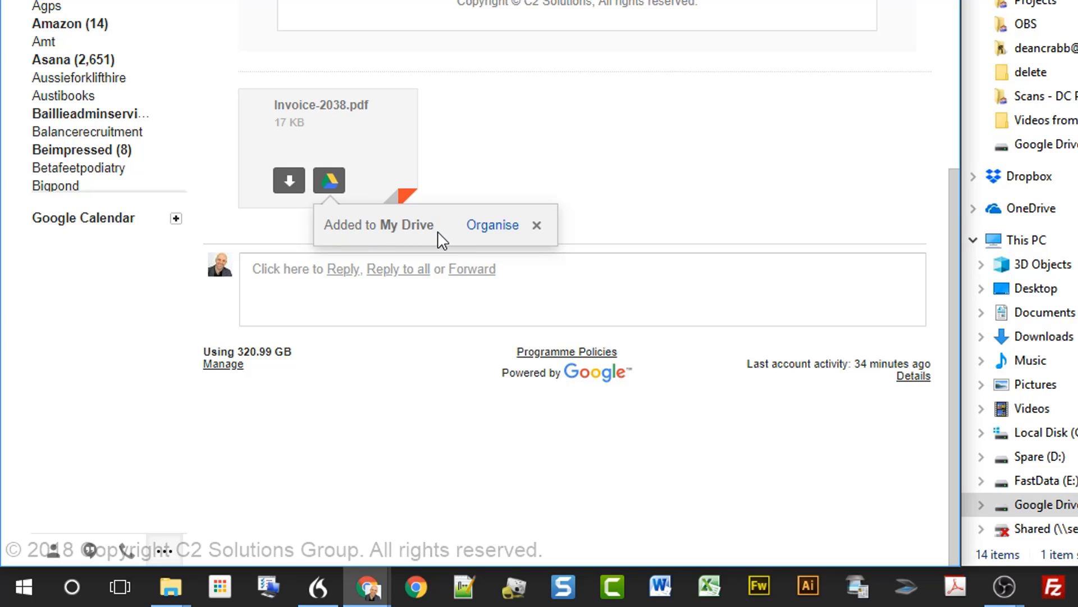
Move the saved Invoice-2038.pdf into My Drive's Temp folder and accept sharing it with everyone who can see that folder.
click(506, 228)
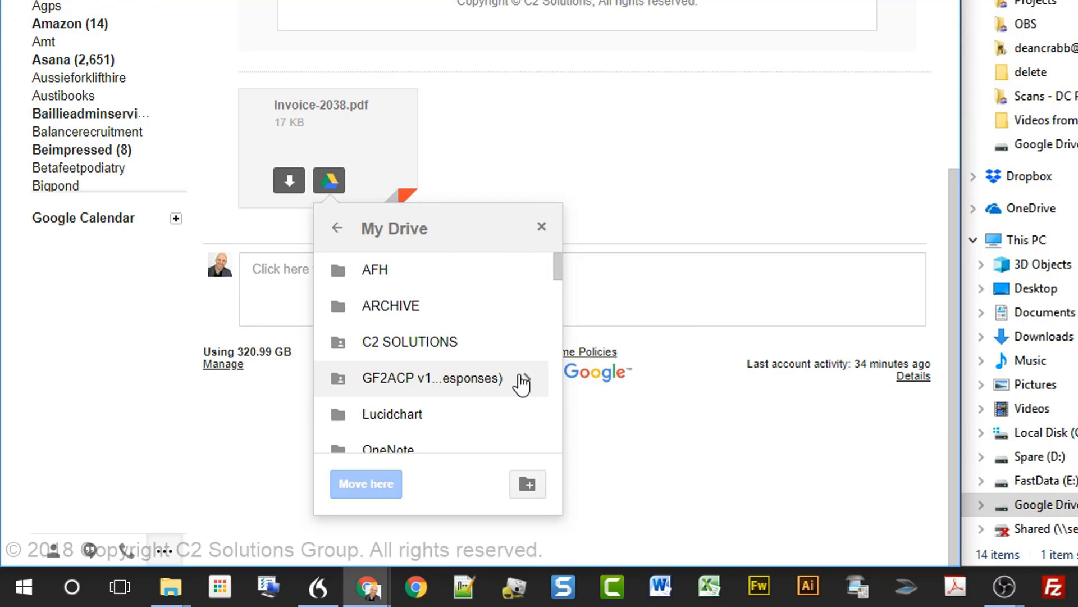
scroll(519, 381, down, 2)
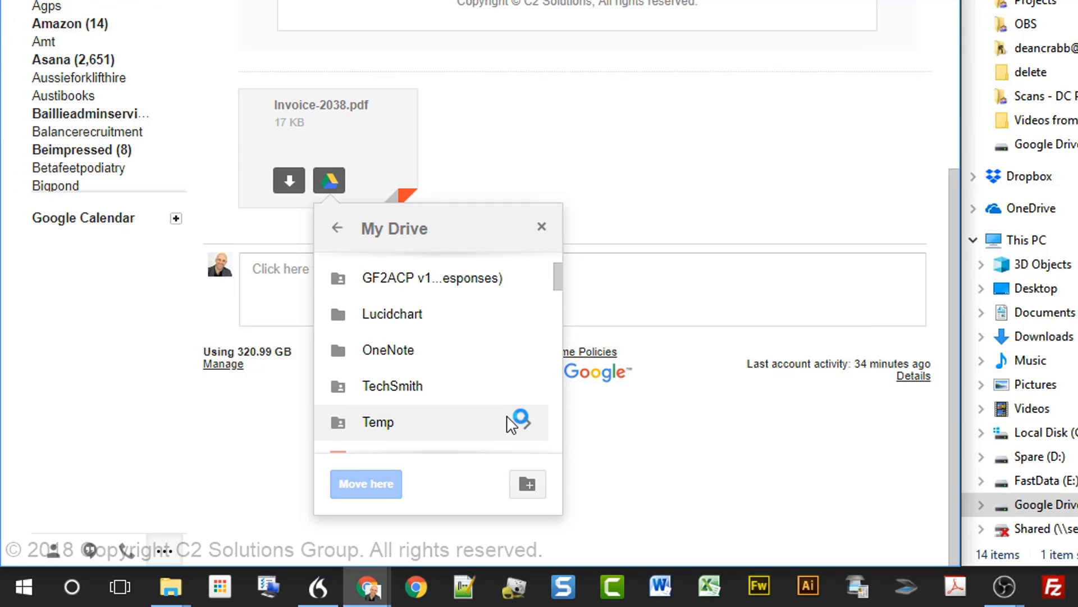
click(524, 424)
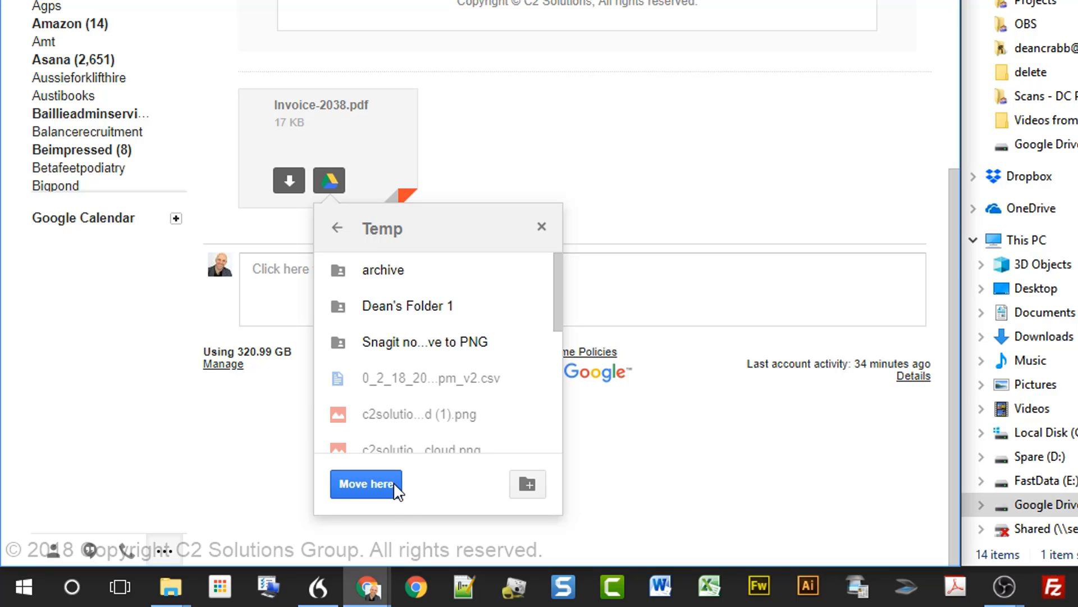
click(392, 482)
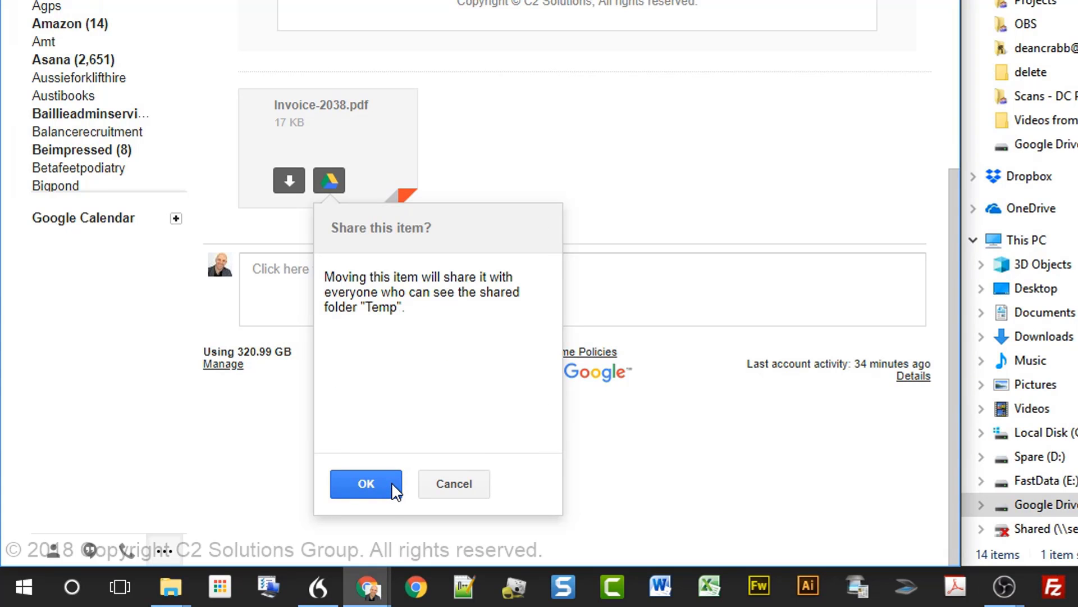
click(392, 482)
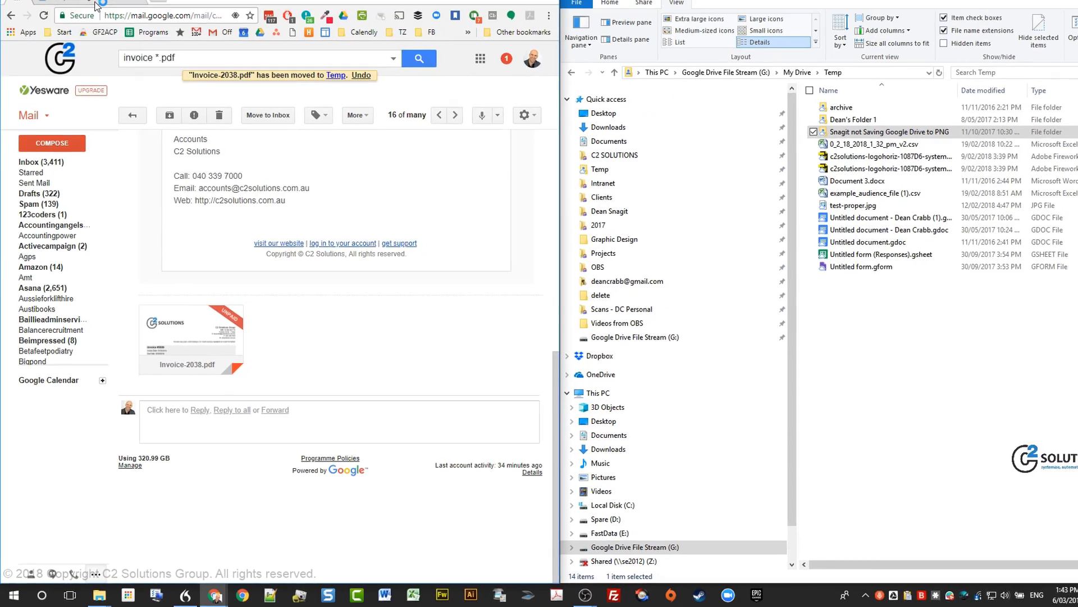
Locate Invoice-2038.pdf in the Temp folder, both in Google Drive online and in File Explorer.
click(96, 6)
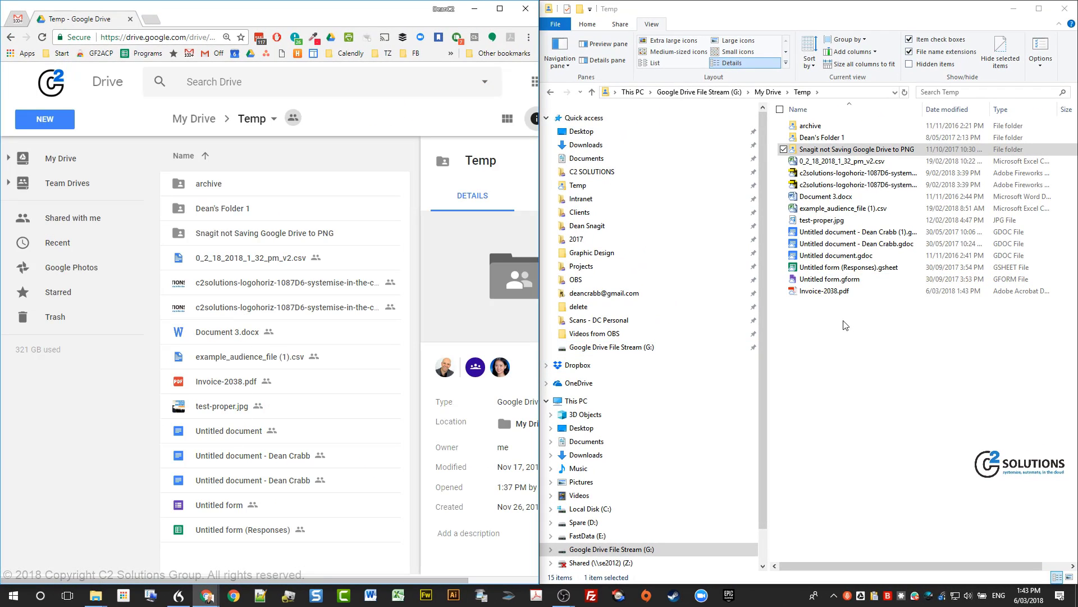
click(842, 293)
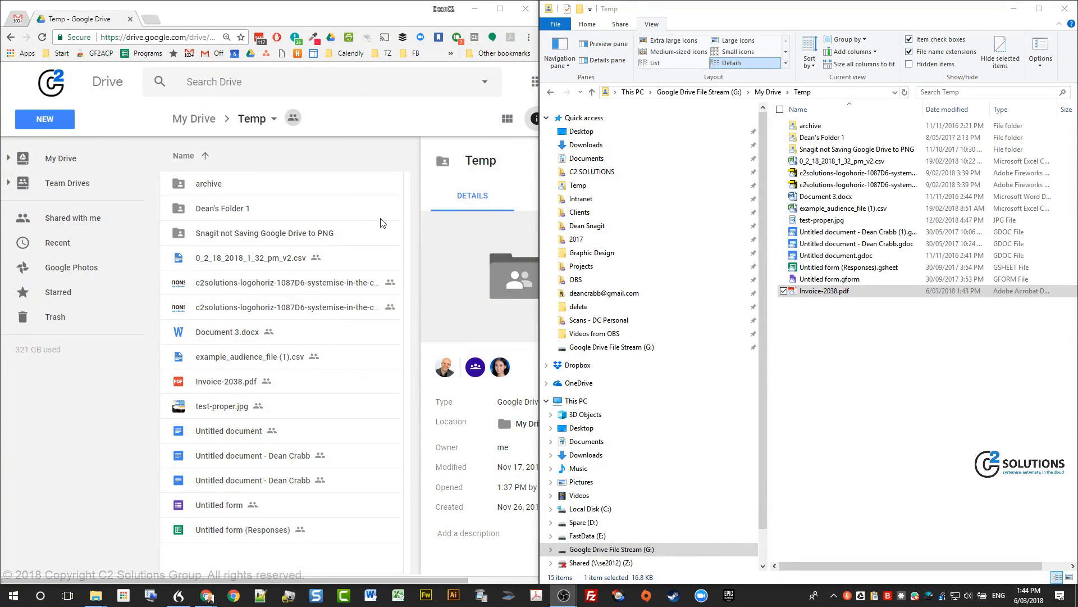
Open the computer's Downloads folder in File Explorer and select Invoice-2040.pdf.
click(605, 146)
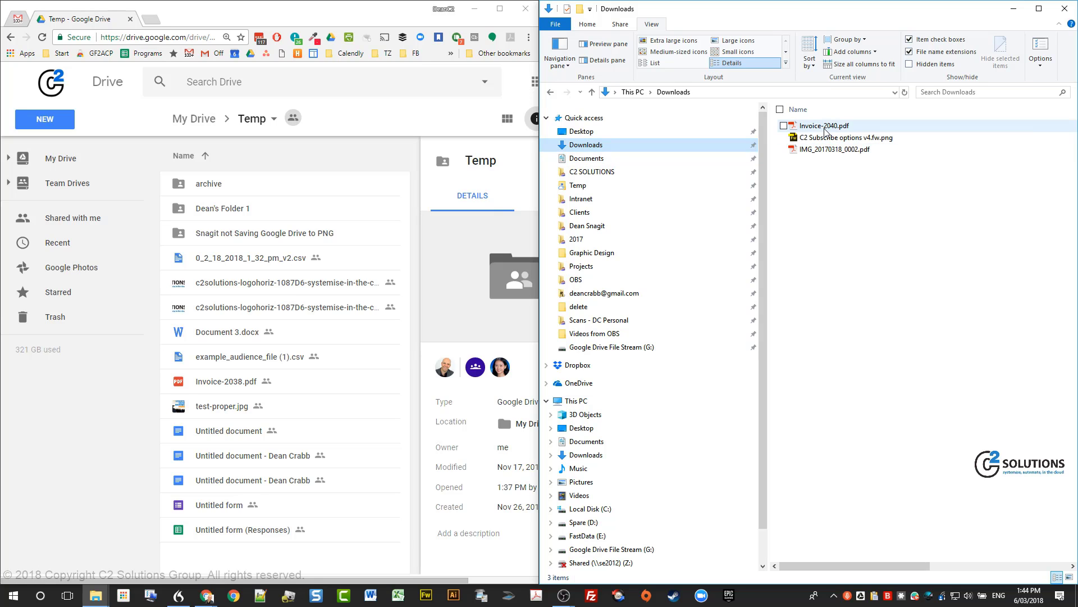
drag(828, 130, 867, 253)
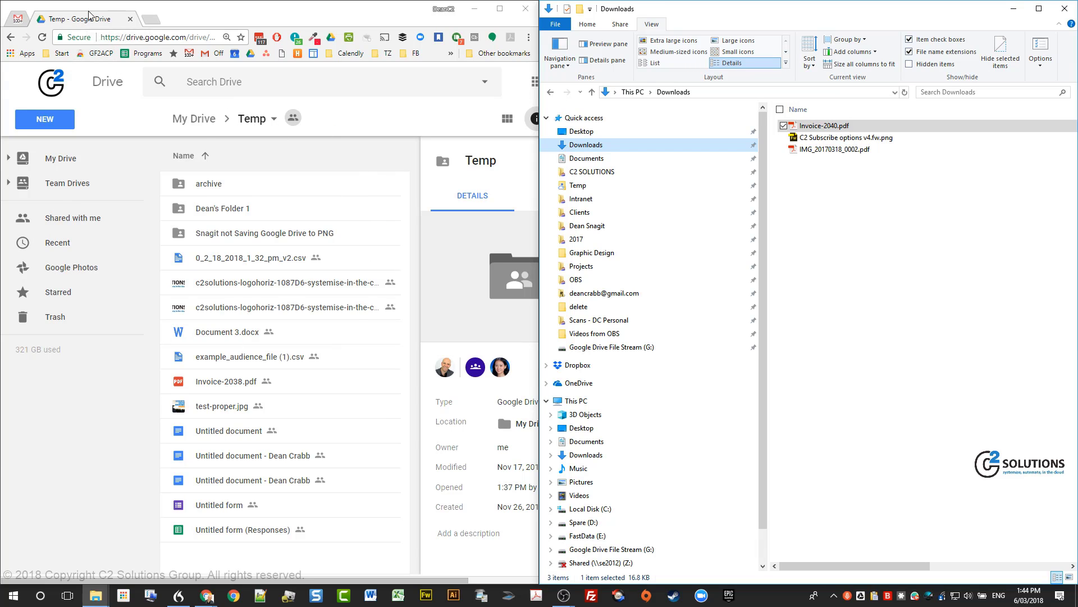
click(19, 21)
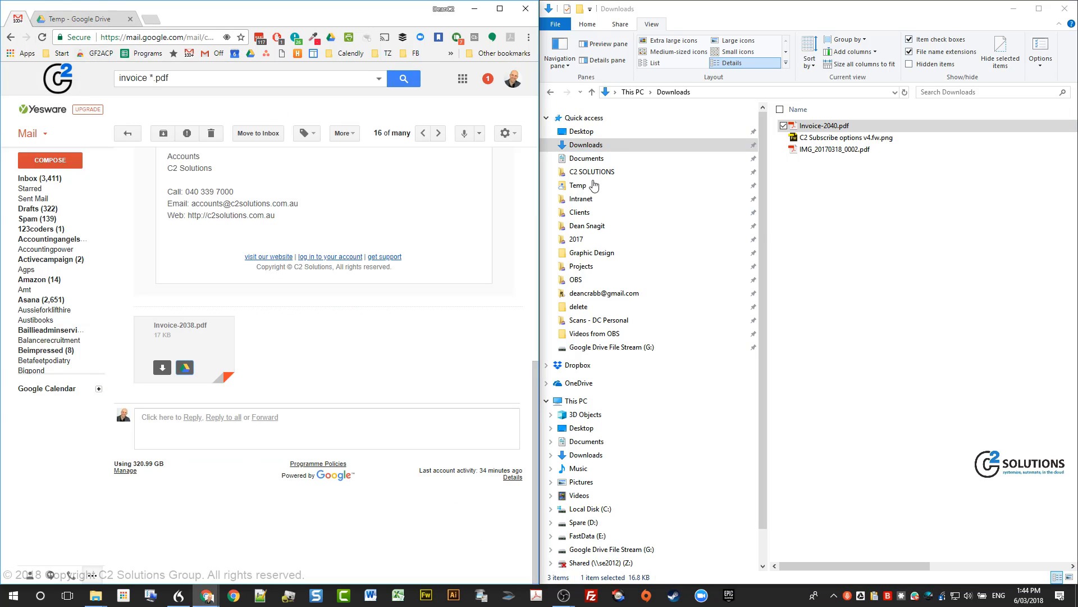
drag(844, 131, 899, 294)
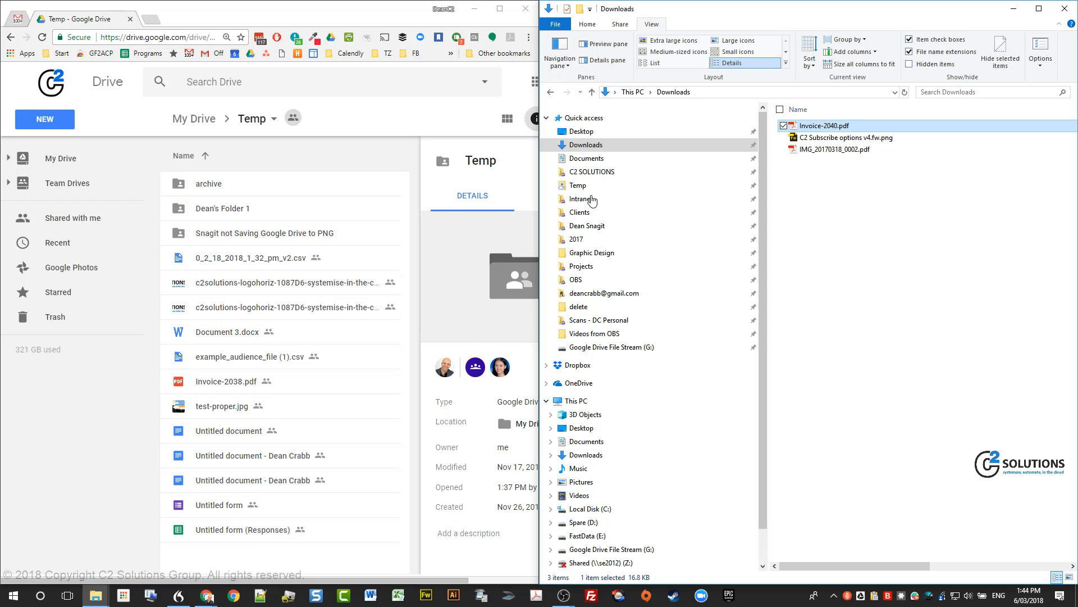
Minimize the browser, maximize File Explorer, and upload Invoice-2040.pdf from Downloads to the Temp folder in Google Drive.
click(485, 11)
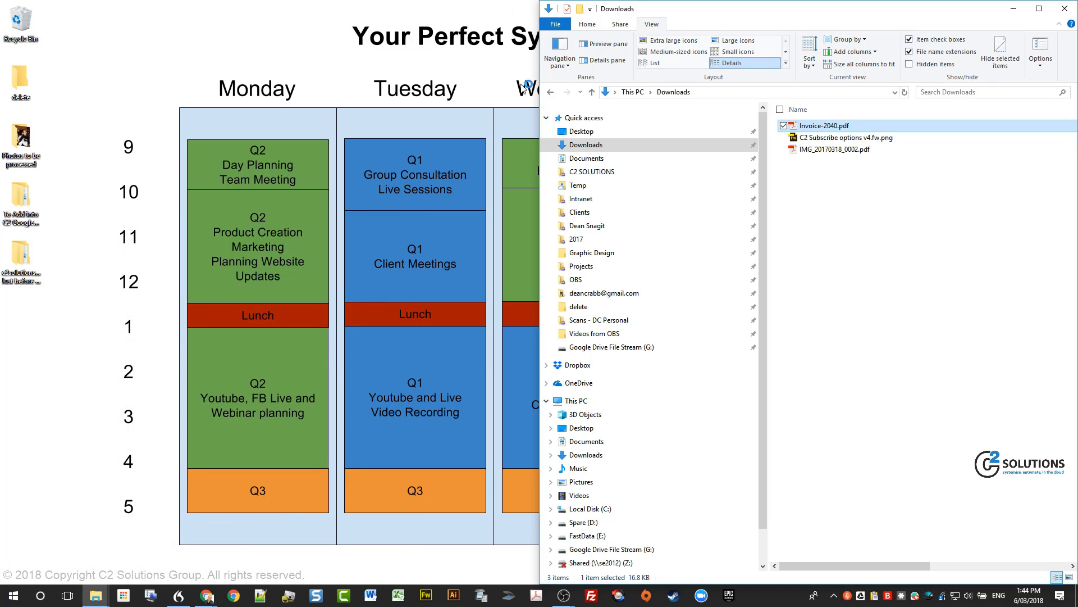
click(1039, 9)
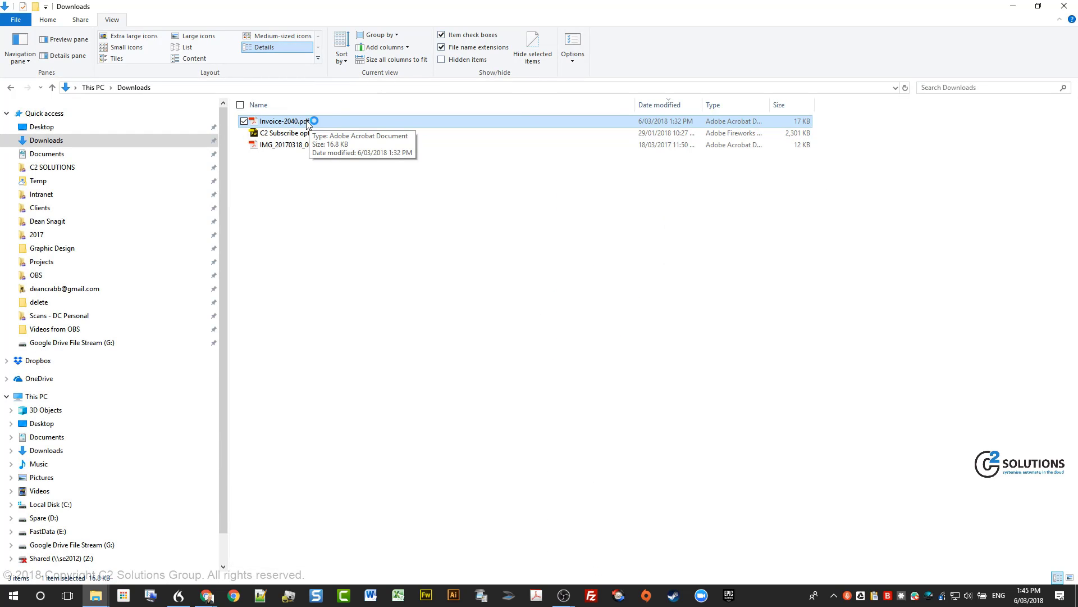
drag(307, 123, 275, 384)
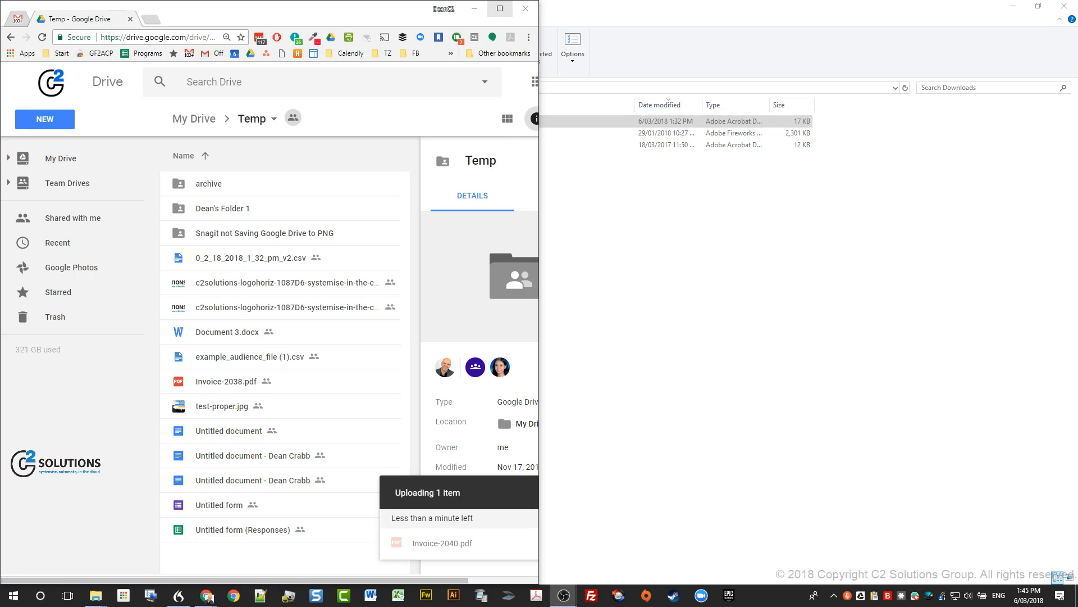
Maximize the browser and check the upload of Invoice-2040.pdf in Google Drive.
click(498, 10)
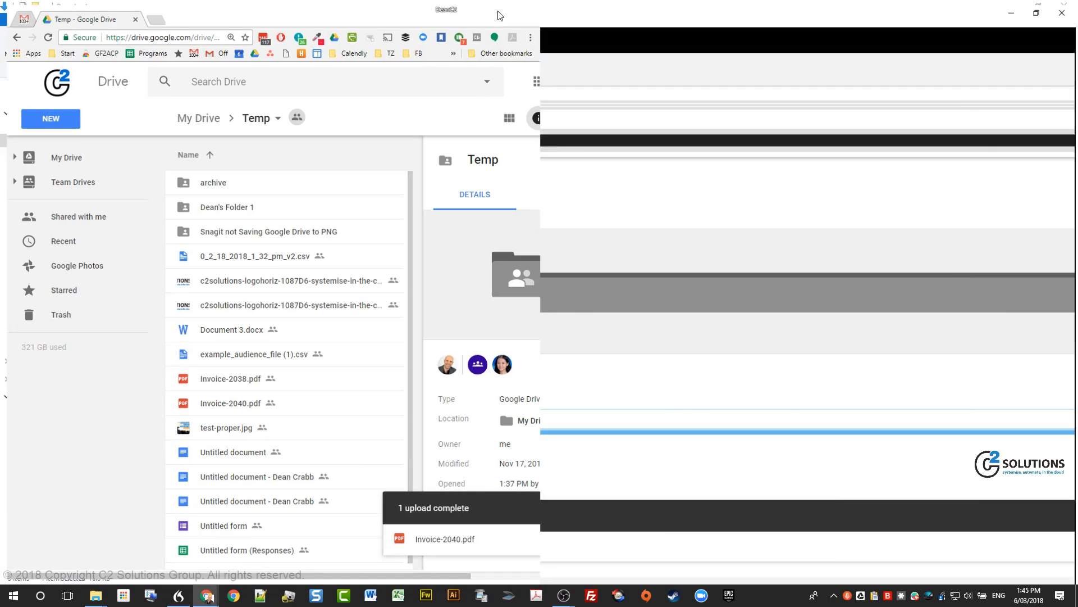
mouse_move(1046, 559)
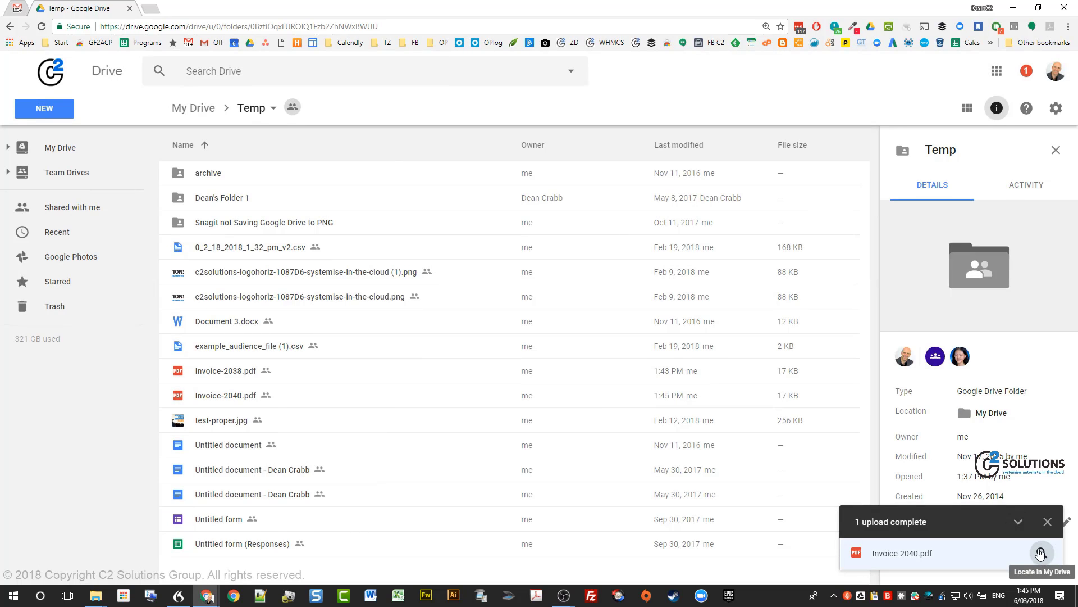
click(1028, 550)
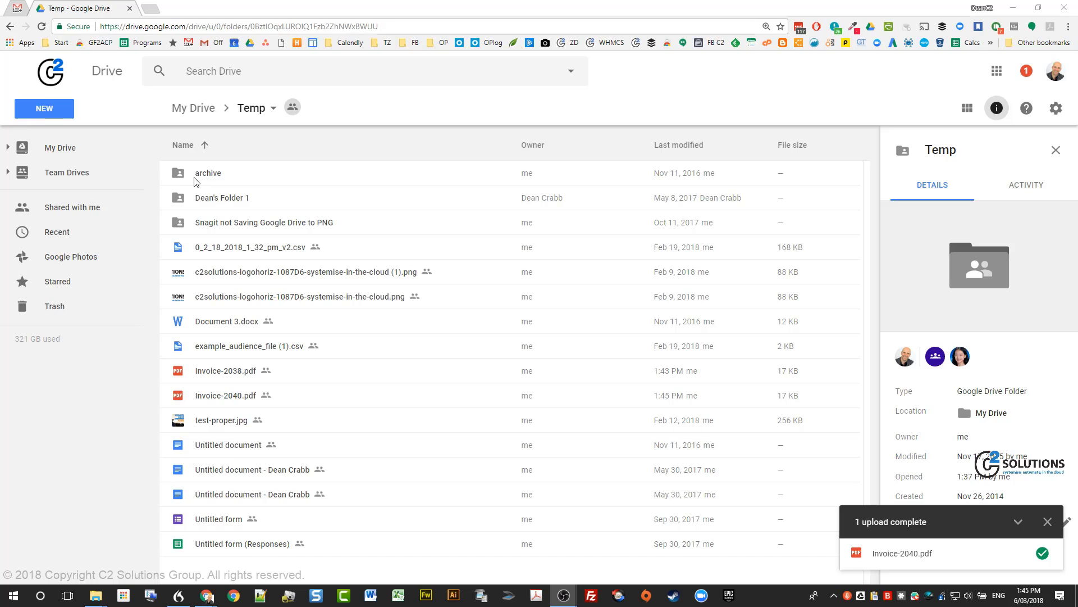
Place the browser and File Explorer side by side and upload C2 Subscribe options v4.fw.png from Downloads to Google Drive's Temp folder.
key(super+Left)
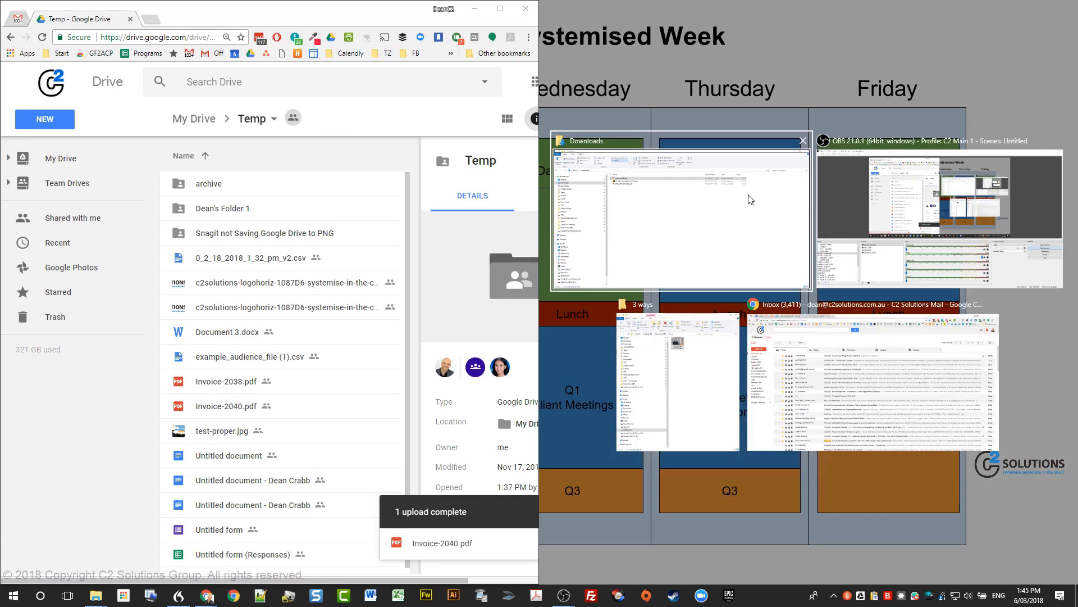
click(735, 199)
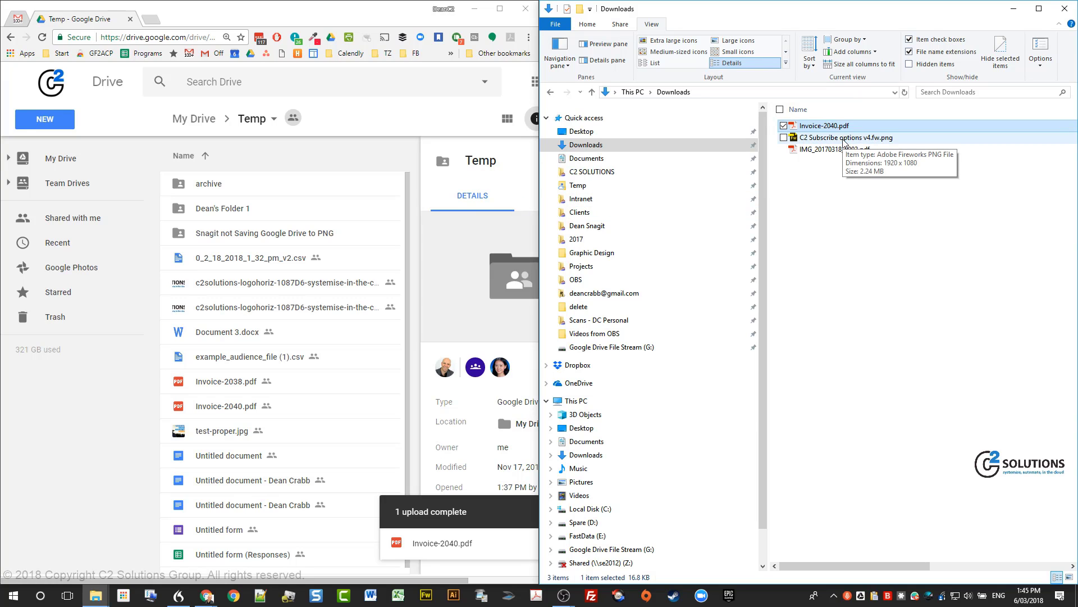
drag(845, 139, 337, 224)
click(500, 8)
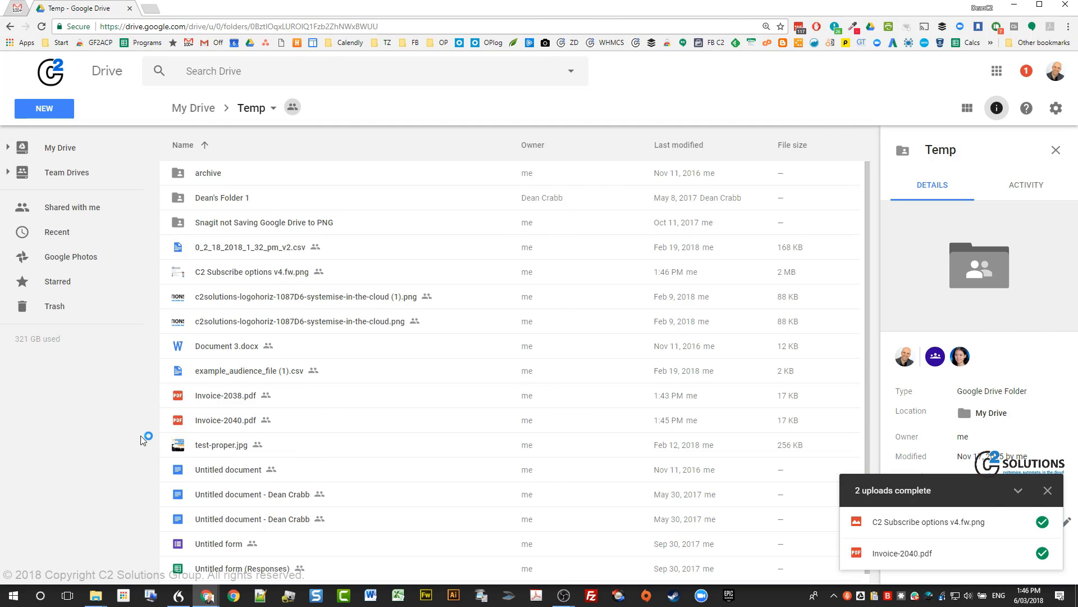
key(super+Left)
click(912, 221)
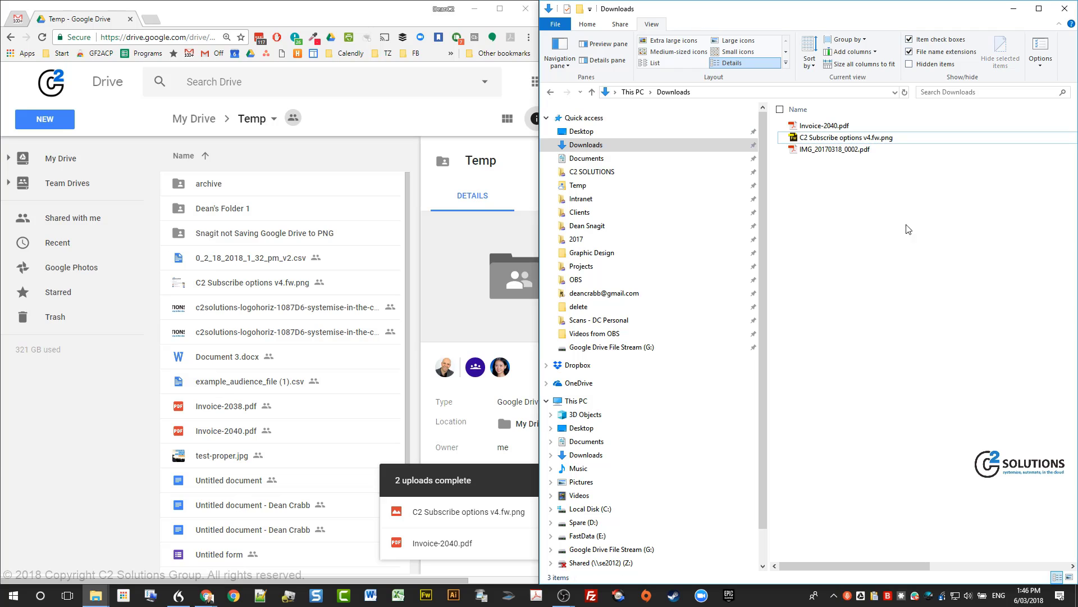
Dismiss the completed uploads notice in Google Drive and place the browser beside File Explorer again.
click(488, 482)
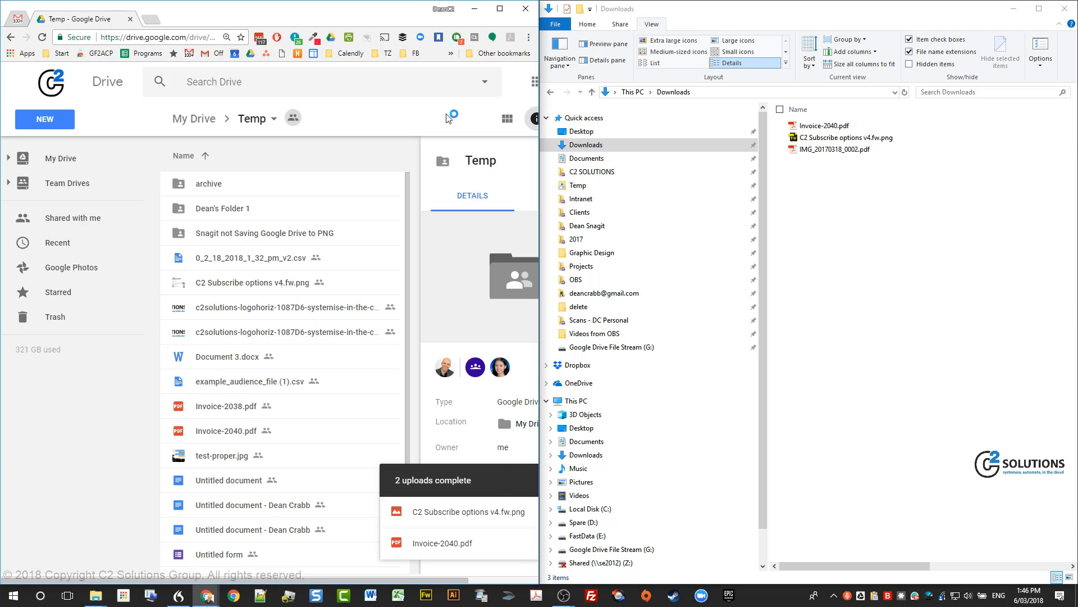
click(498, 9)
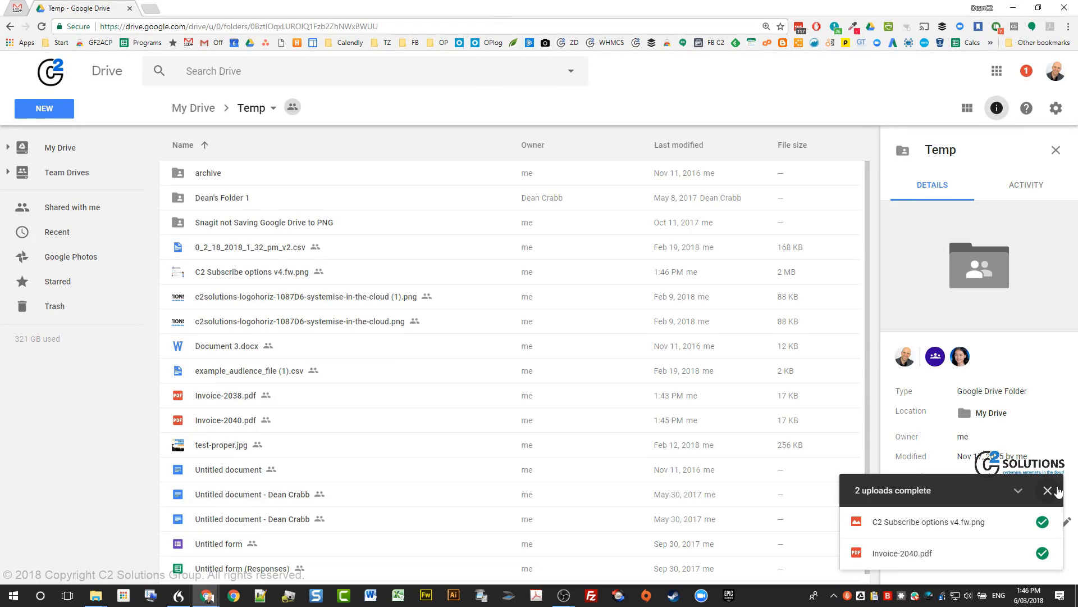
click(1058, 492)
key(super+Left)
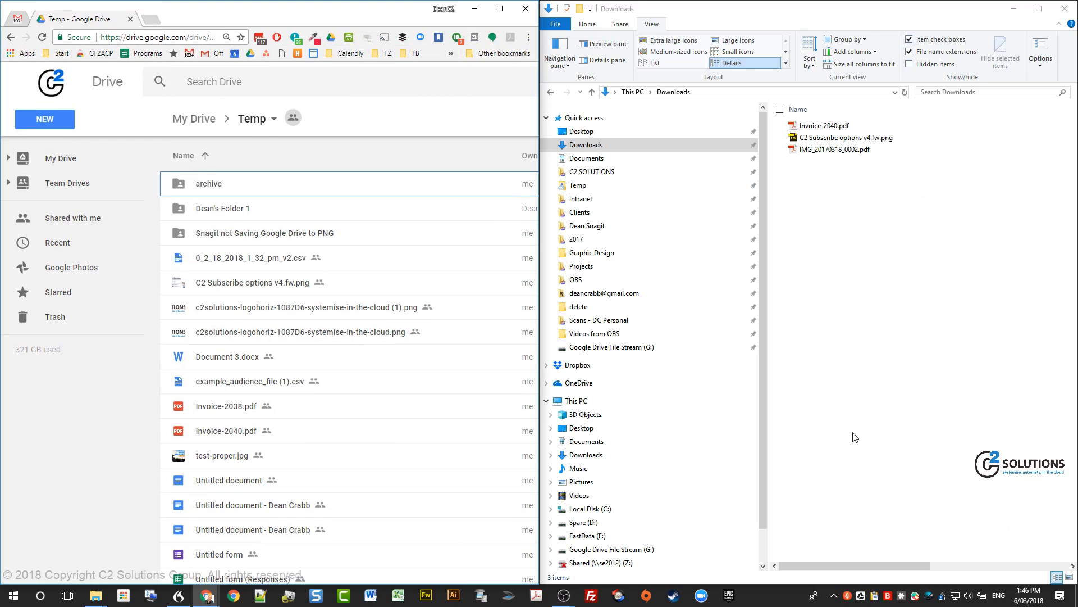
click(858, 359)
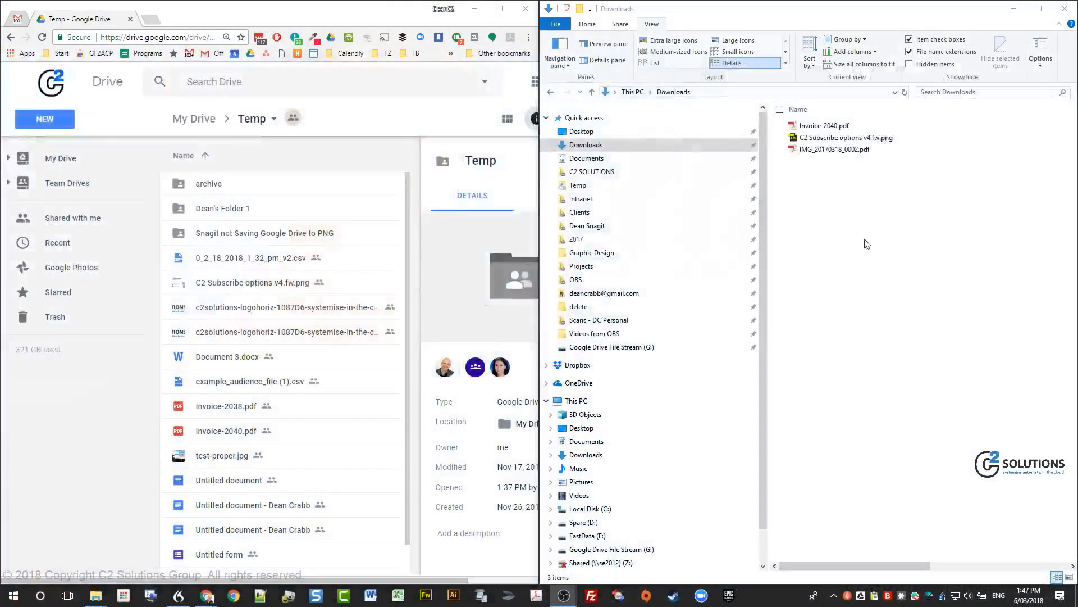
Compress the three files in the Downloads folder into Downloads.zip with 7-Zip.
drag(897, 198, 835, 127)
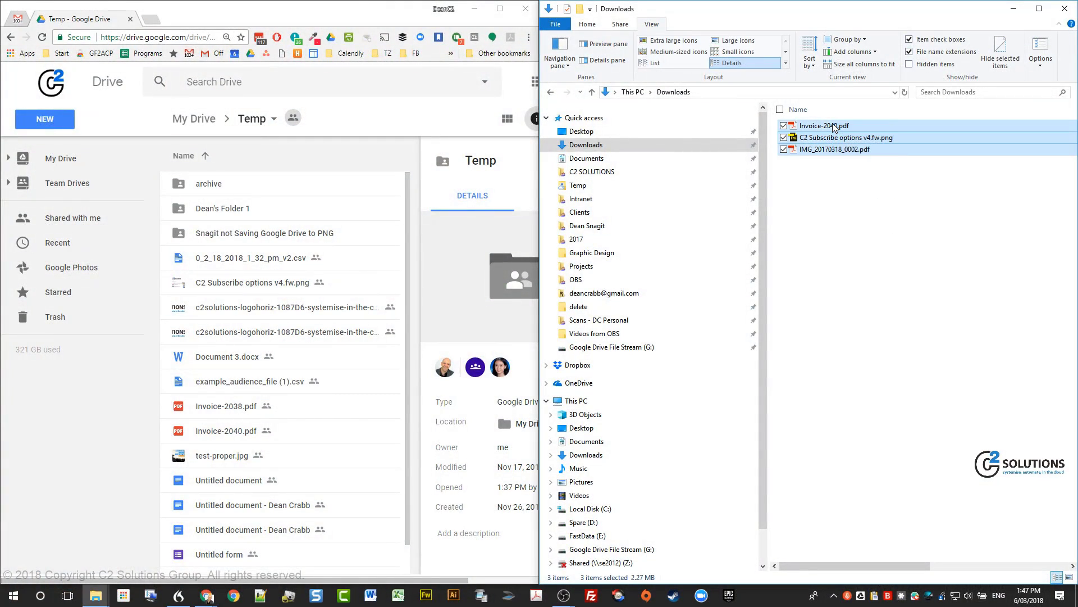
right_click(833, 124)
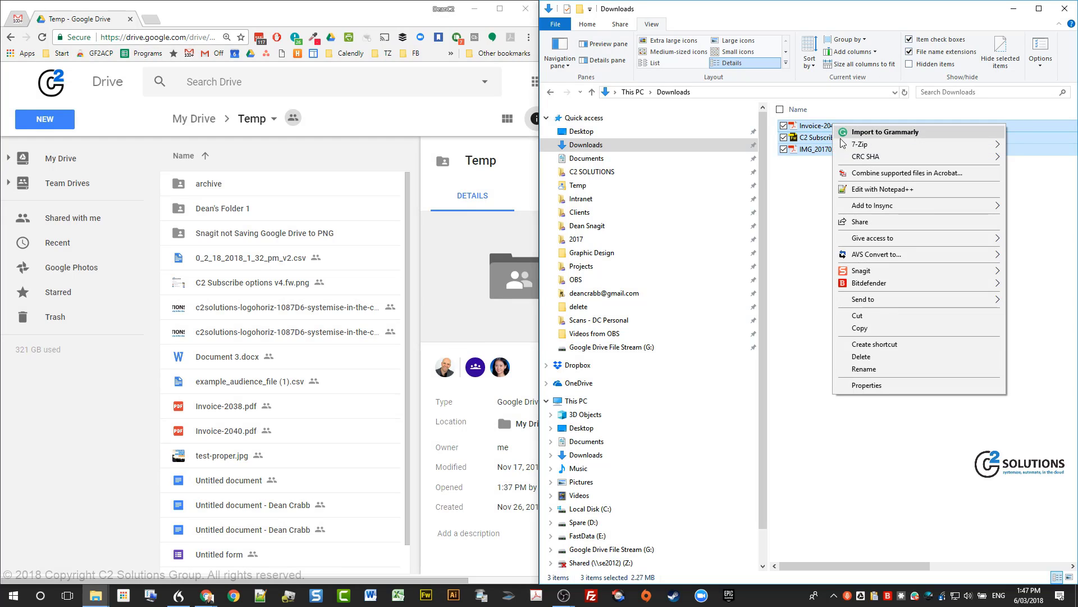
mouse_move(883, 144)
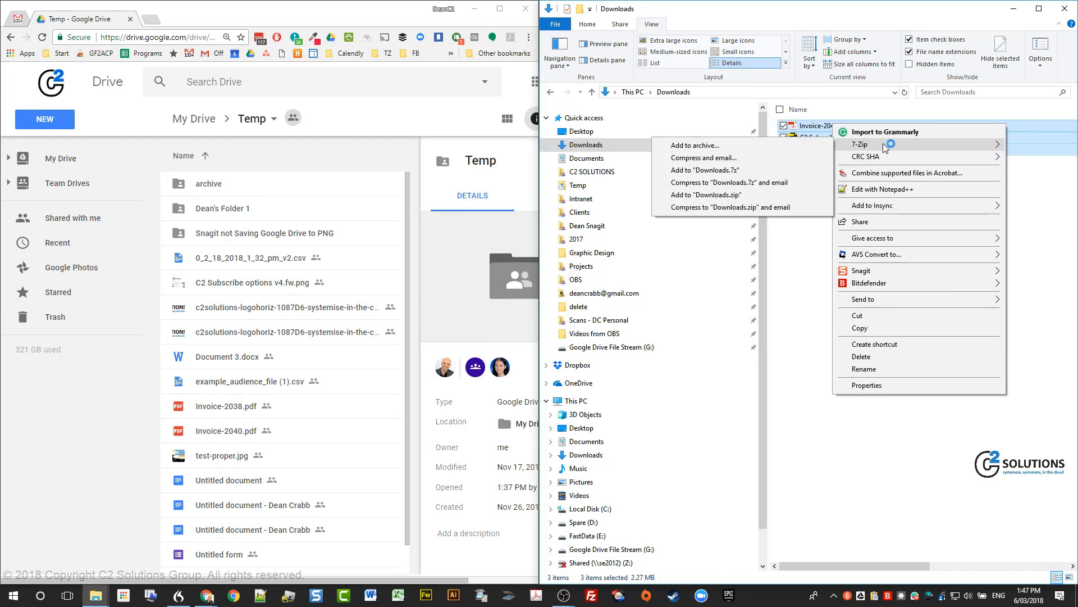
click(755, 194)
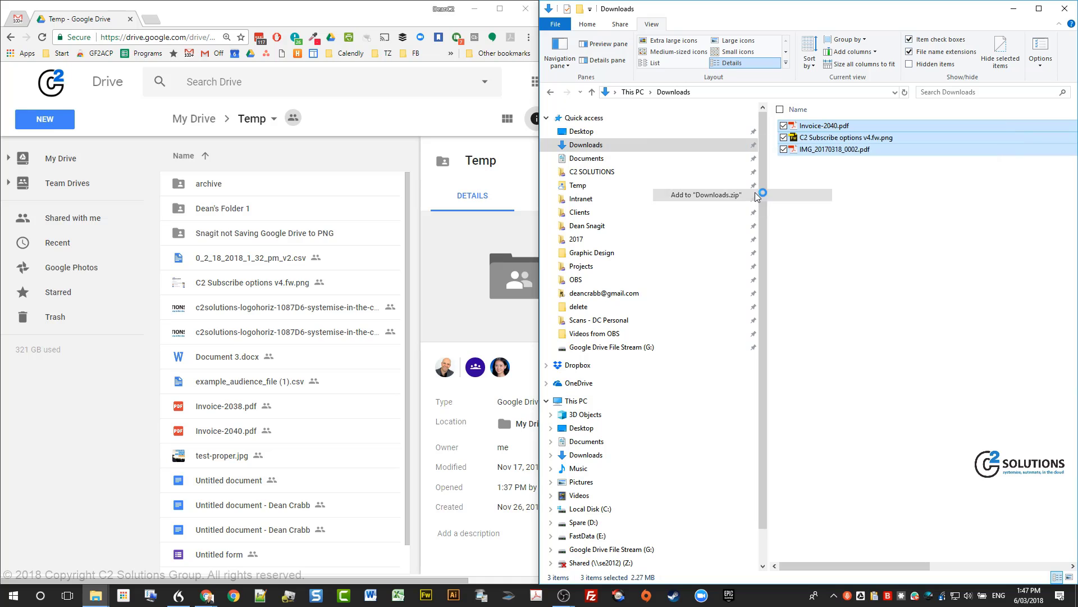
click(857, 279)
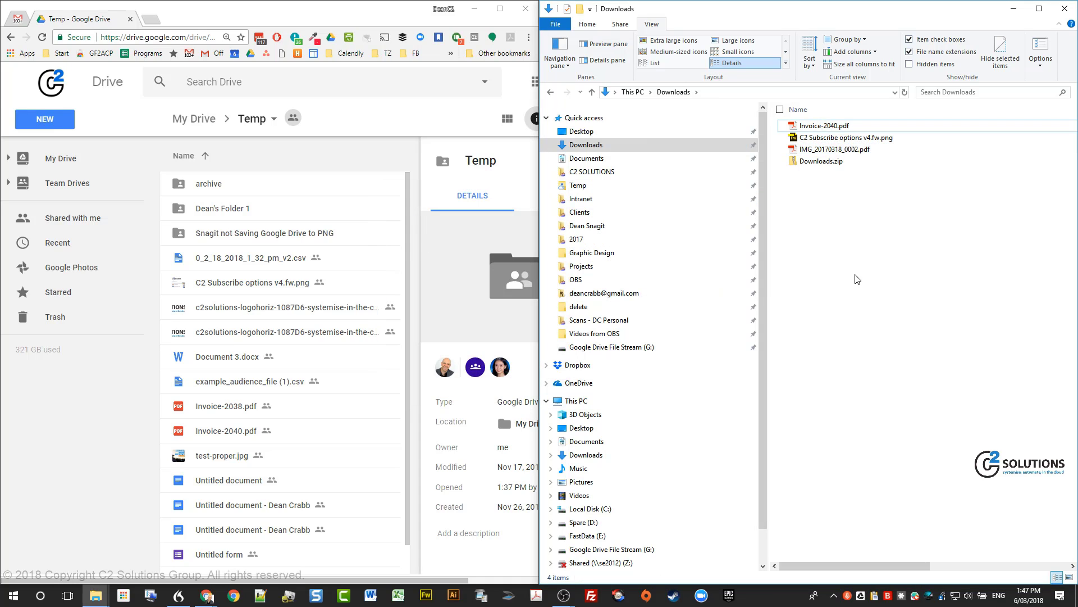
Move Downloads.zip from the Downloads folder into My Drive > Temp on Google Drive File Stream (G:).
click(832, 163)
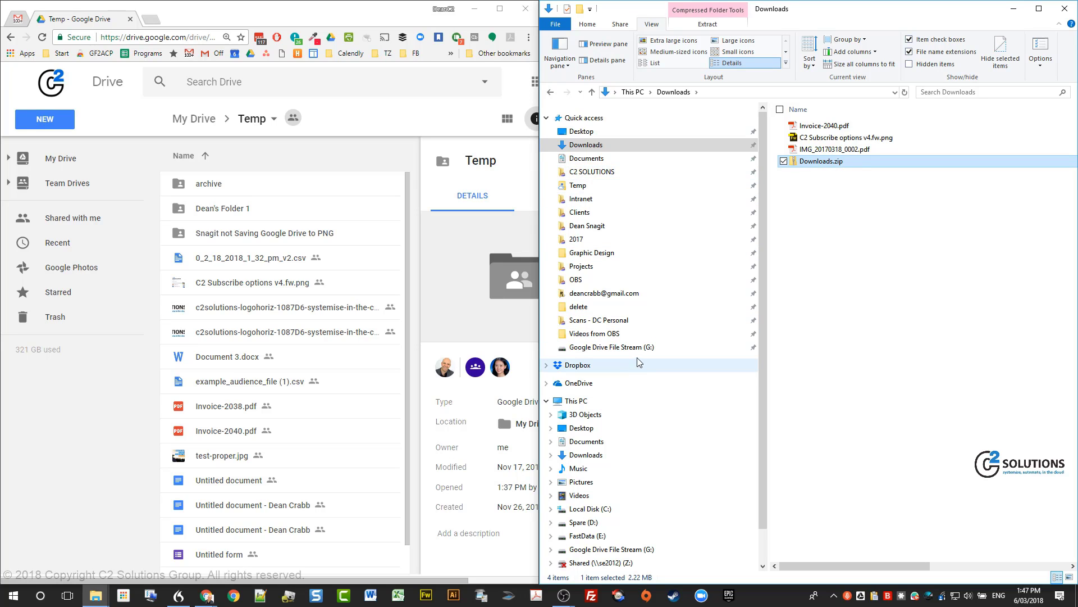
click(858, 204)
click(856, 162)
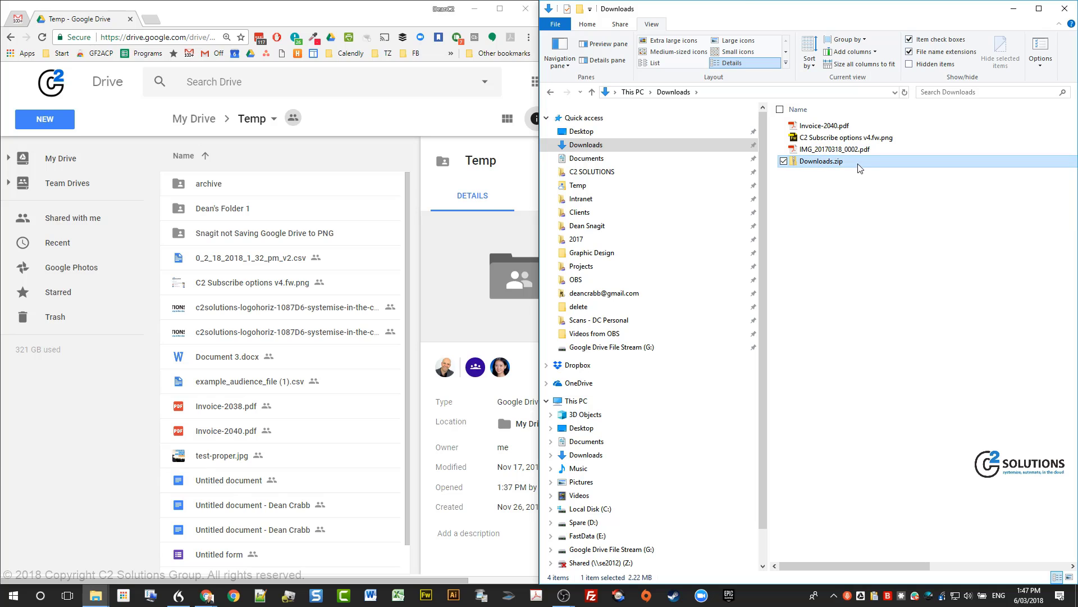
right_click(856, 163)
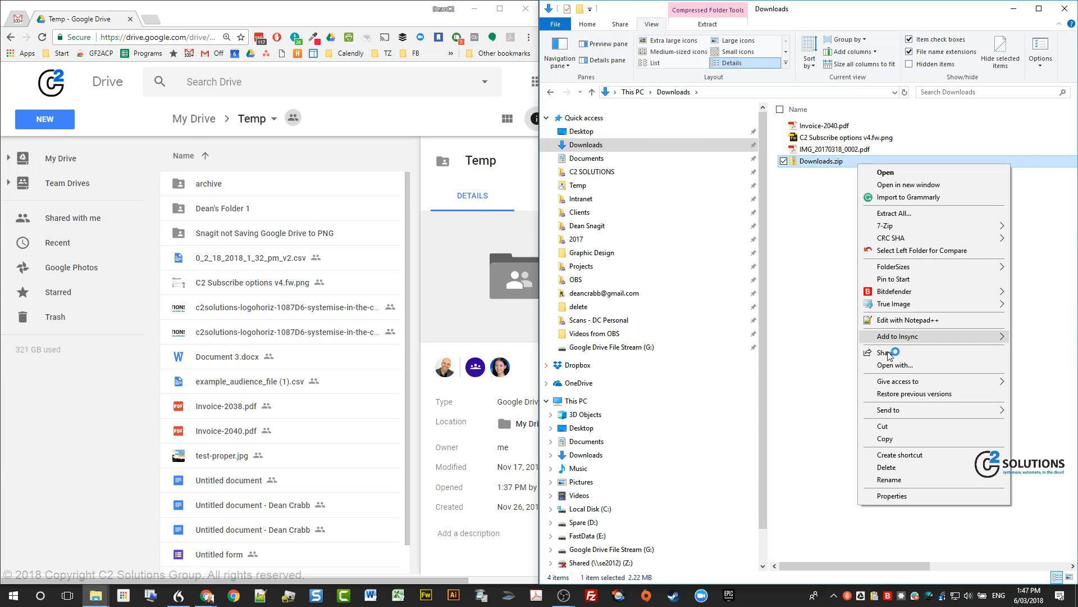
click(890, 426)
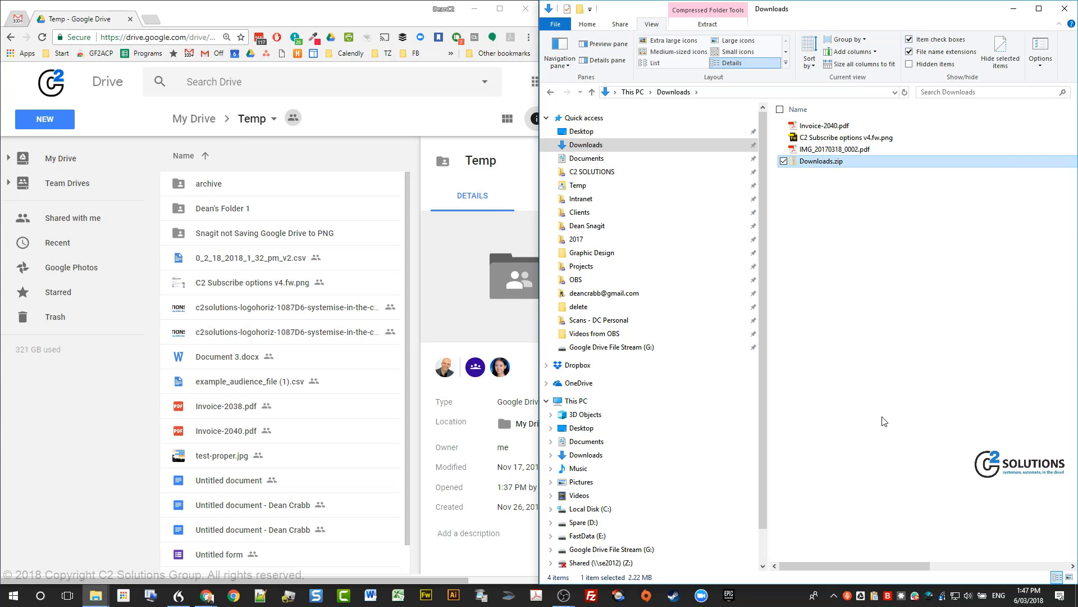
click(611, 348)
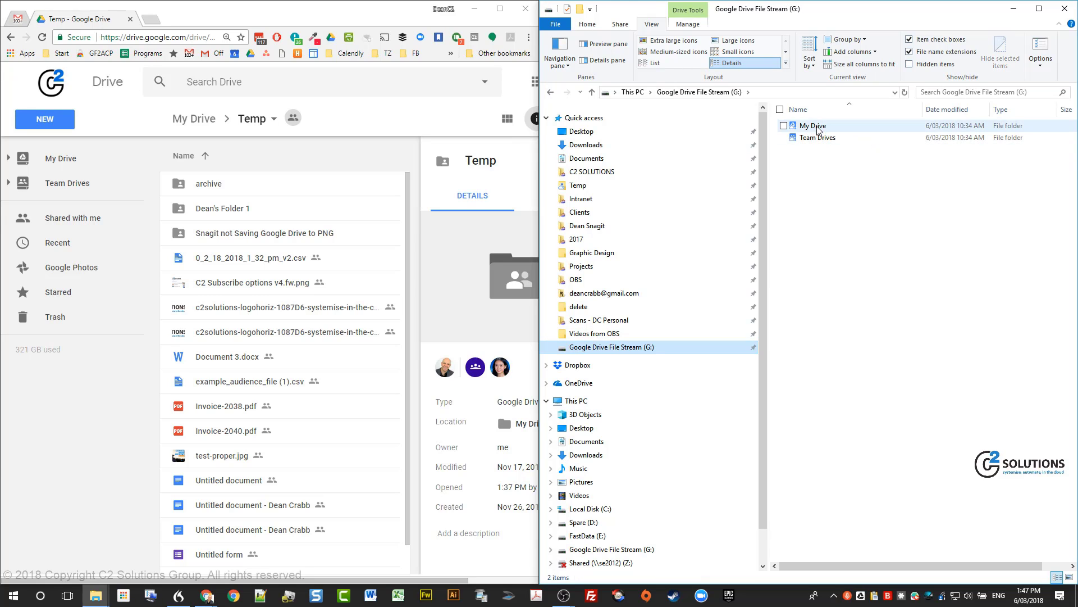
double_click(816, 129)
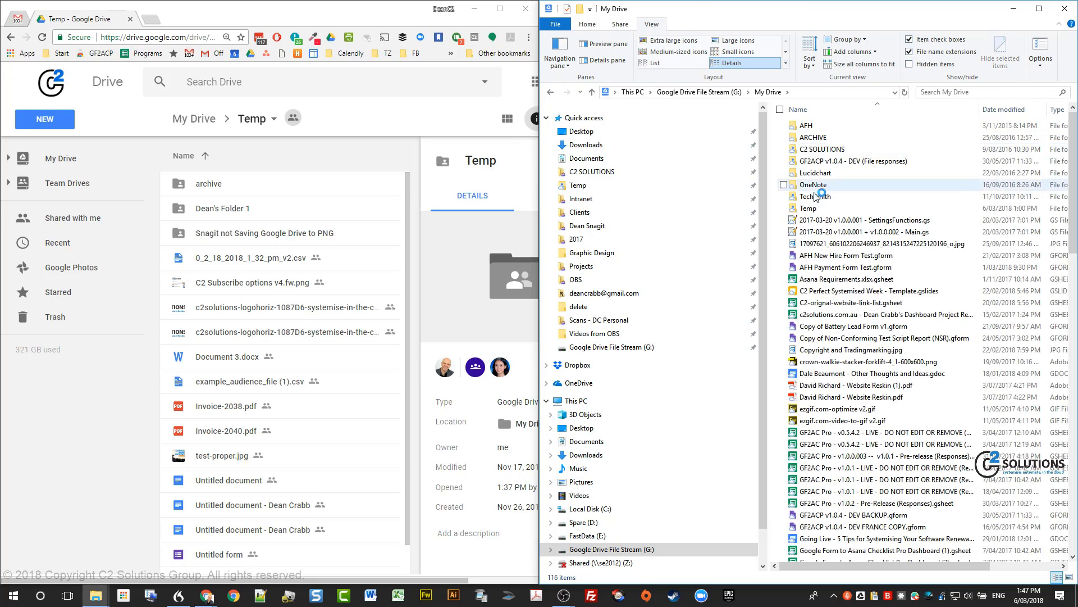
double_click(809, 209)
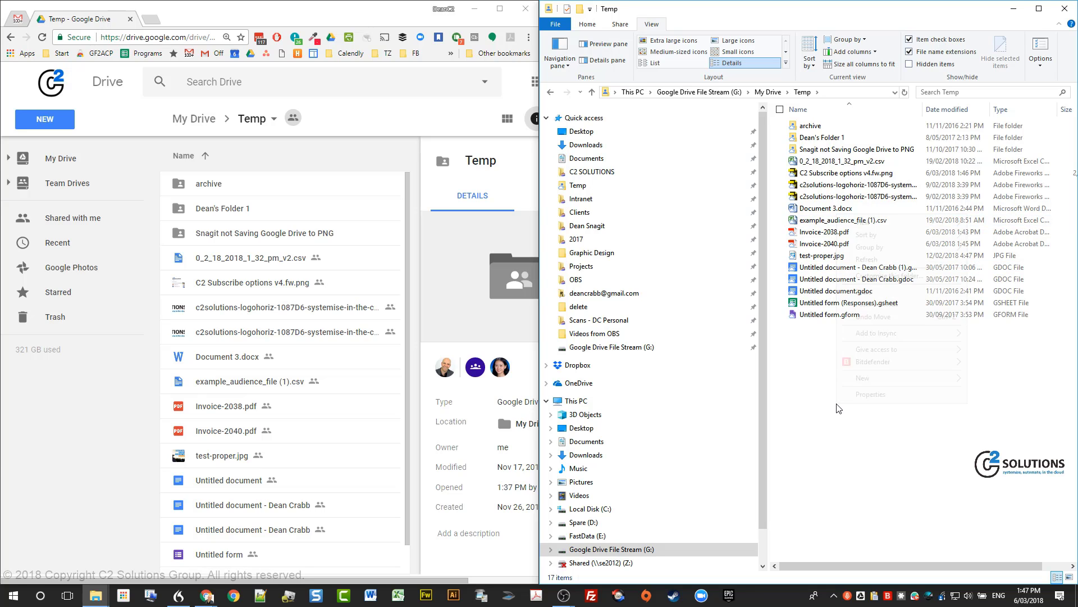
right_click(836, 408)
click(864, 292)
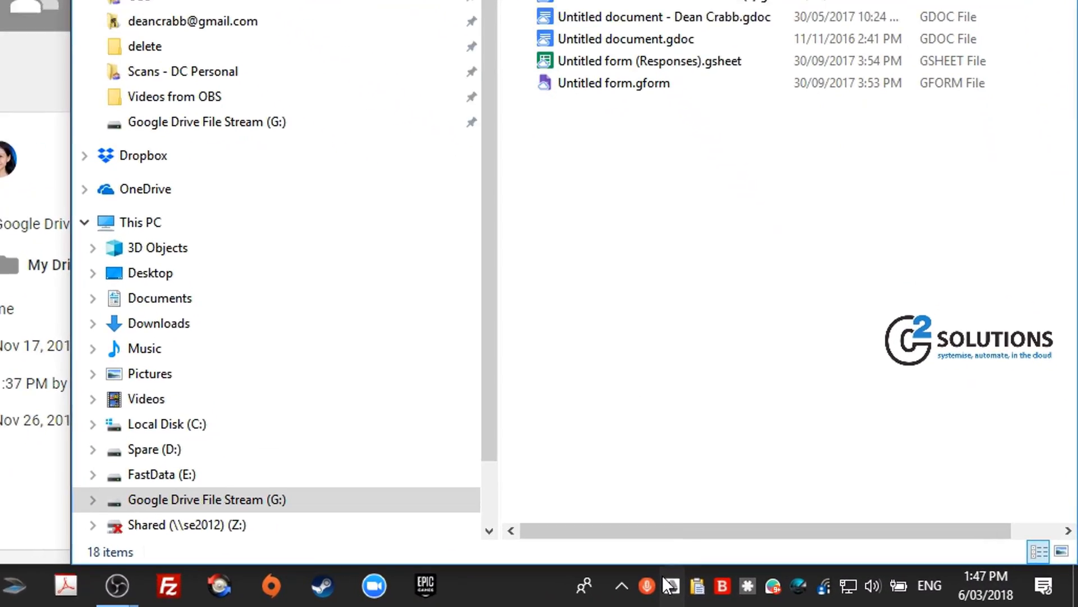
Check the sync status in Google Drive File Stream and inspect Downloads.zip in the browser's Temp folder.
click(666, 582)
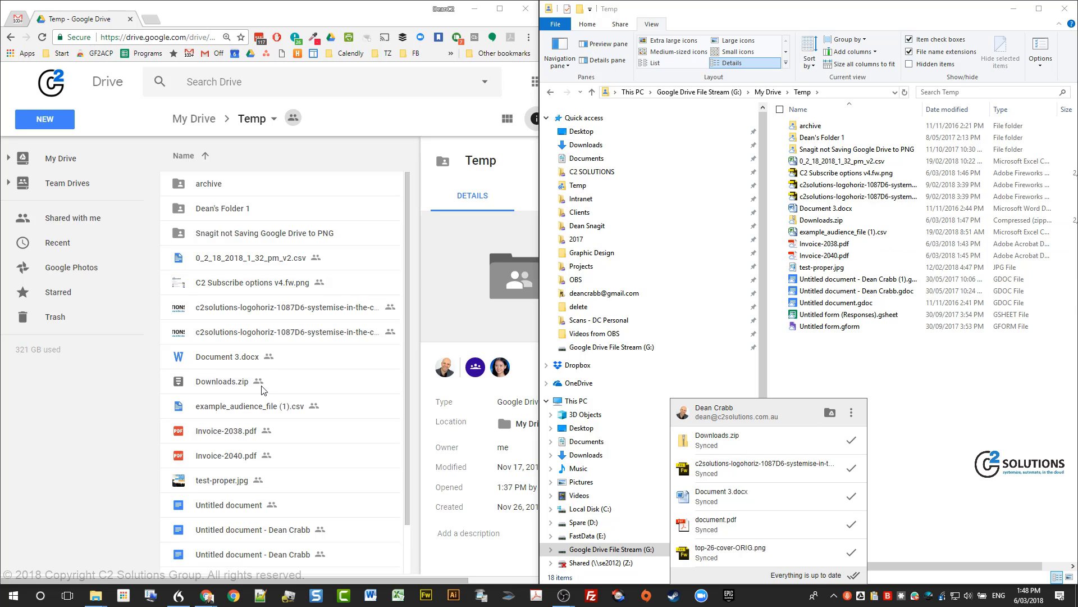
click(214, 379)
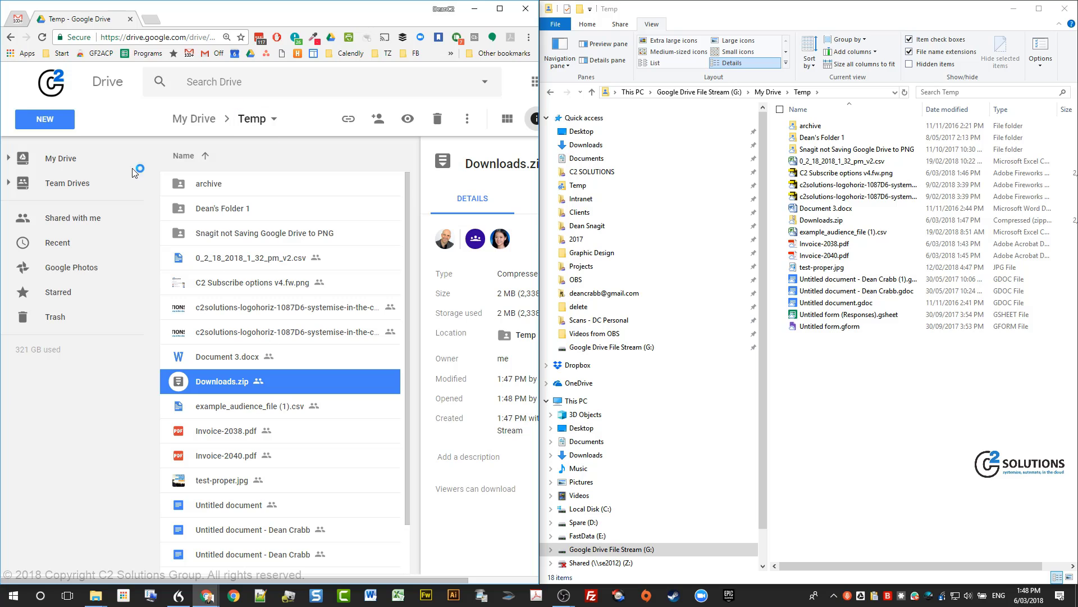
scroll(235, 344, down, 1)
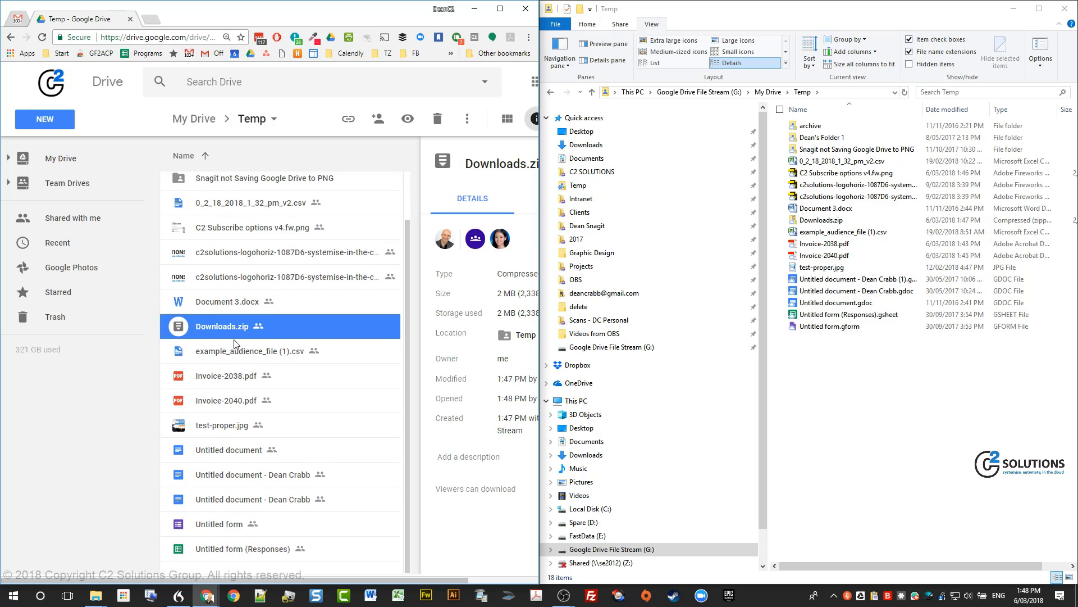
Select C2 Subscribe options v4.fw.png, Downloads.zip, Invoice-2038.pdf and Invoice-2040.pdf together in the browser's Temp folder.
click(265, 232)
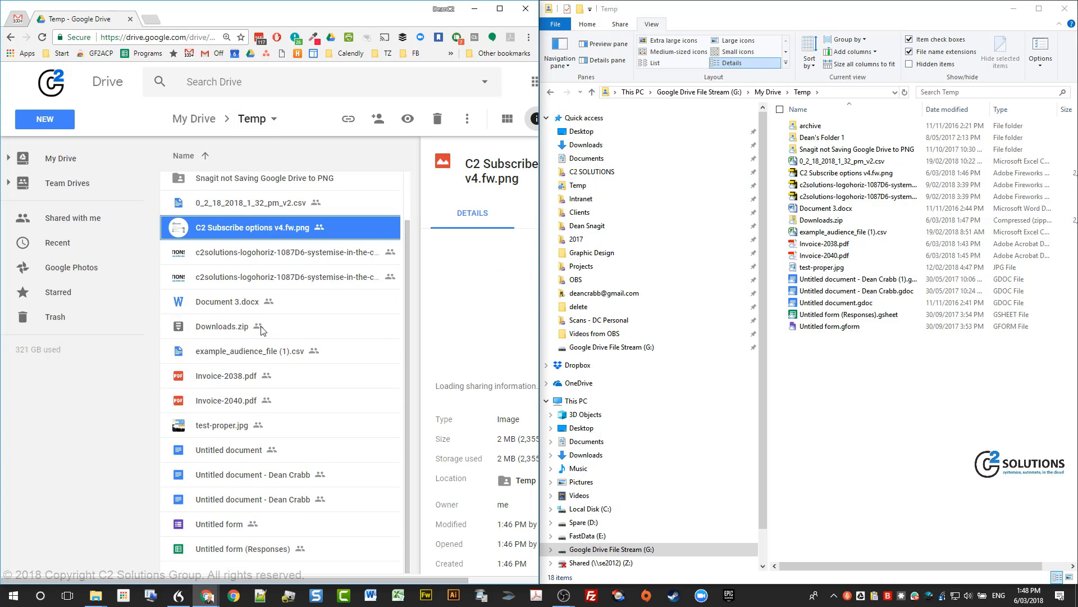
ctrl+click(233, 333)
ctrl+click(227, 375)
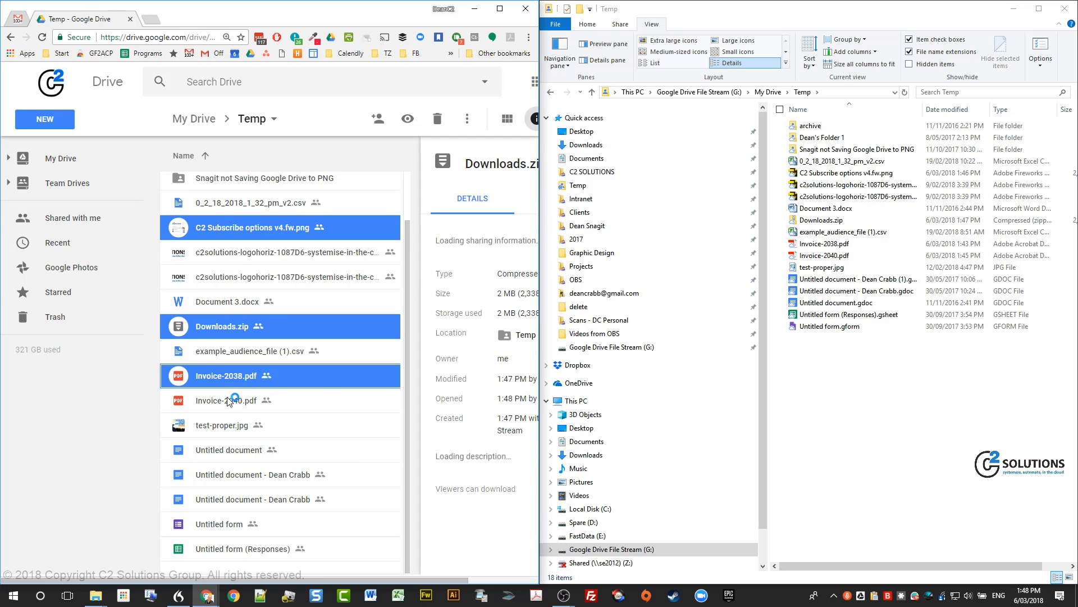
ctrl+click(231, 400)
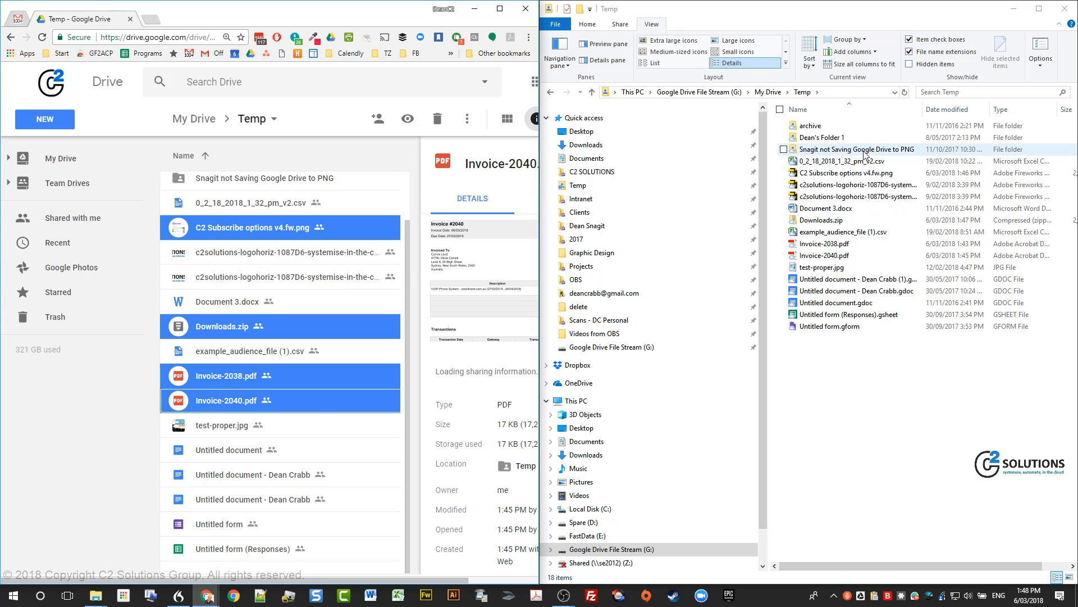
Highlight C2 Subscribe options v4.fw.png, Downloads.zip, Invoice-2038.pdf and Invoice-2040.pdf in File Explorer's Temp folder for comparison, and clear that selection.
click(845, 173)
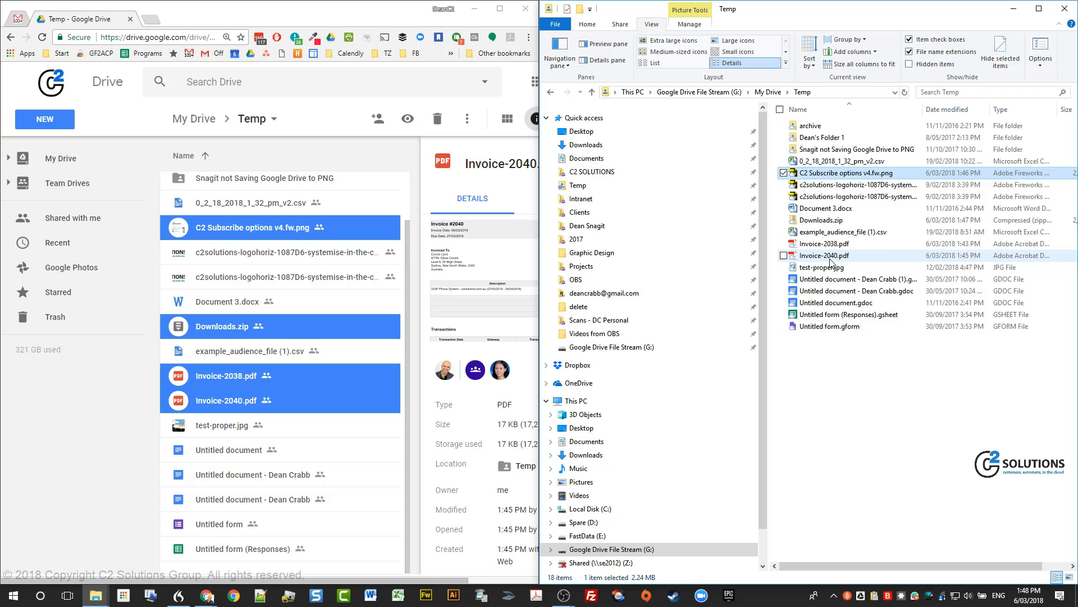
ctrl+click(831, 220)
ctrl+click(831, 243)
ctrl+click(830, 256)
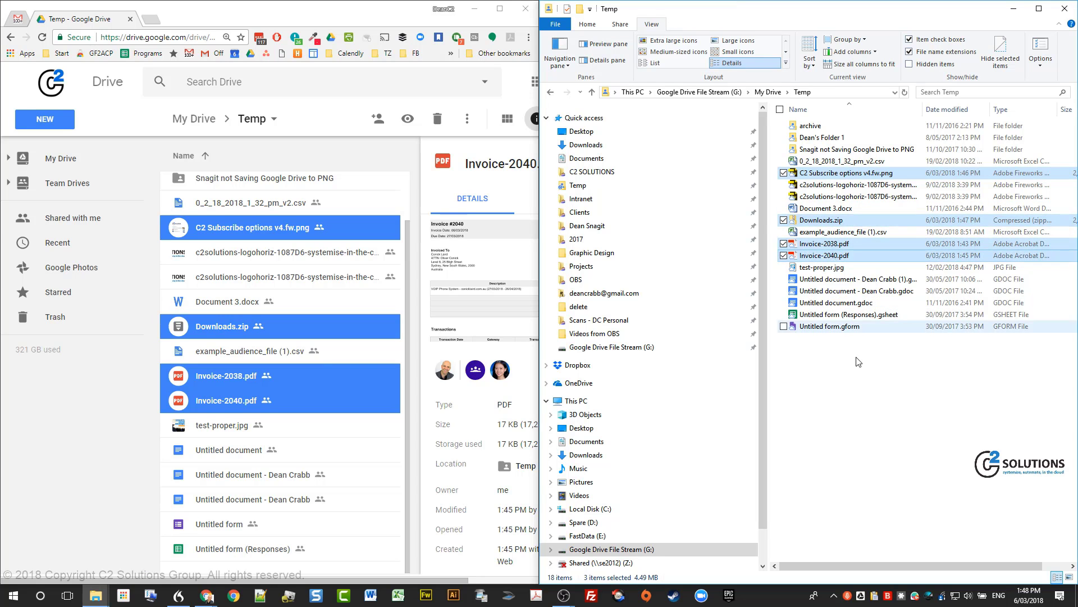
click(859, 361)
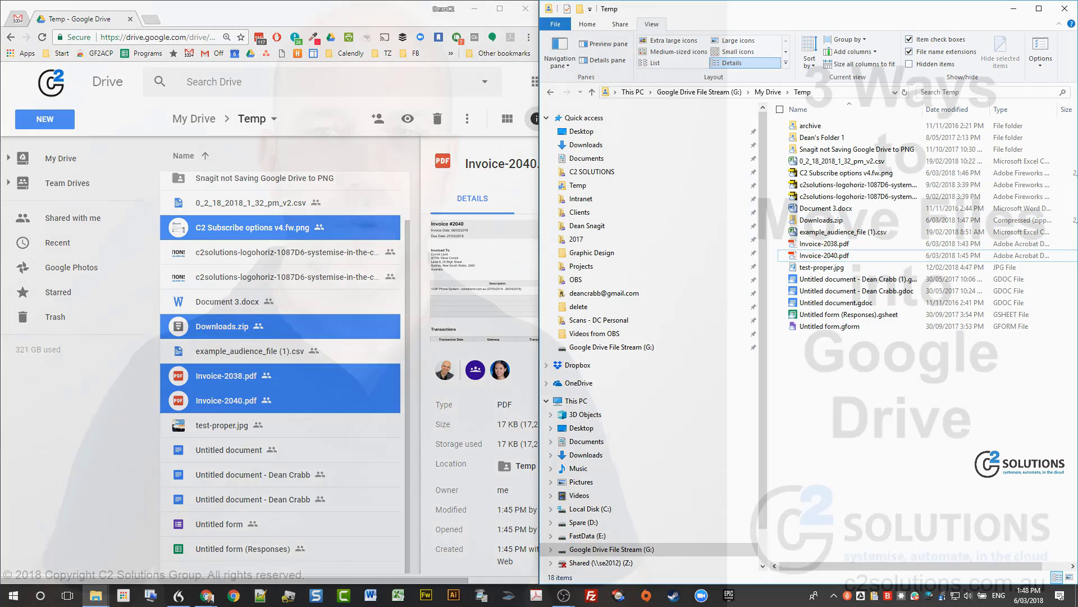